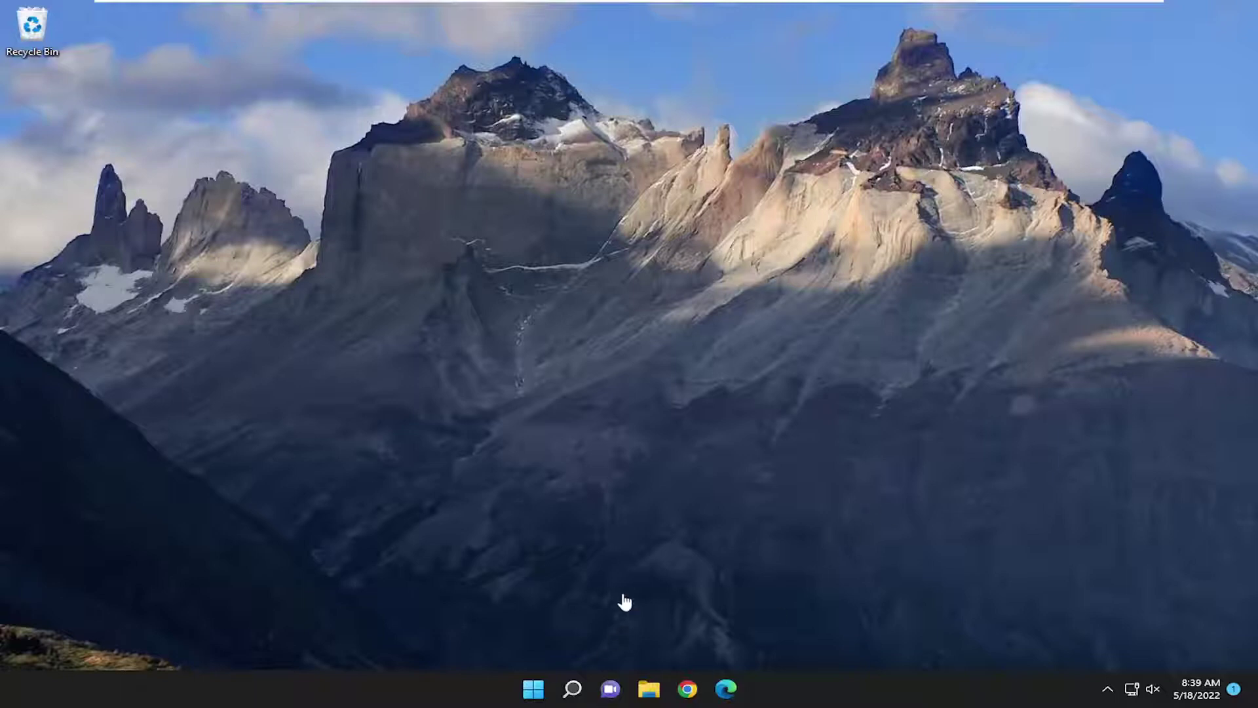
# Step: Launch Task Manager from the Start button's quick menu and reposition its window
pyautogui.rightClick(535, 694)
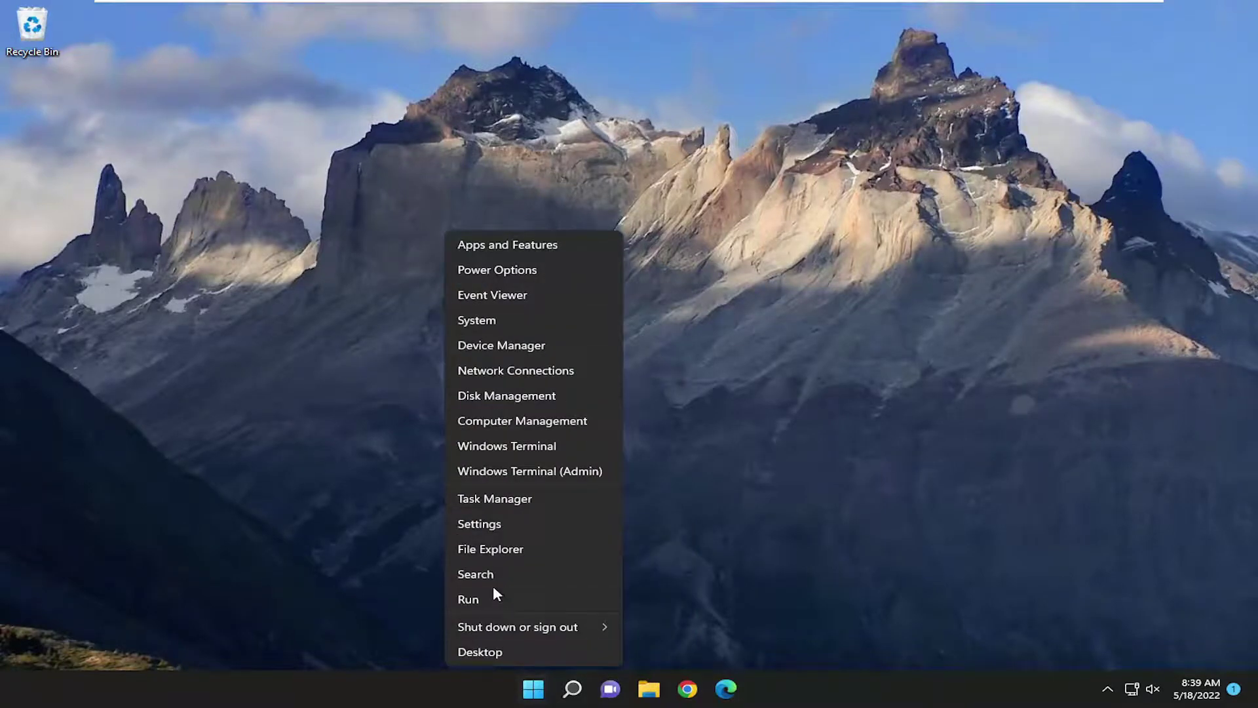
pyautogui.click(493, 501)
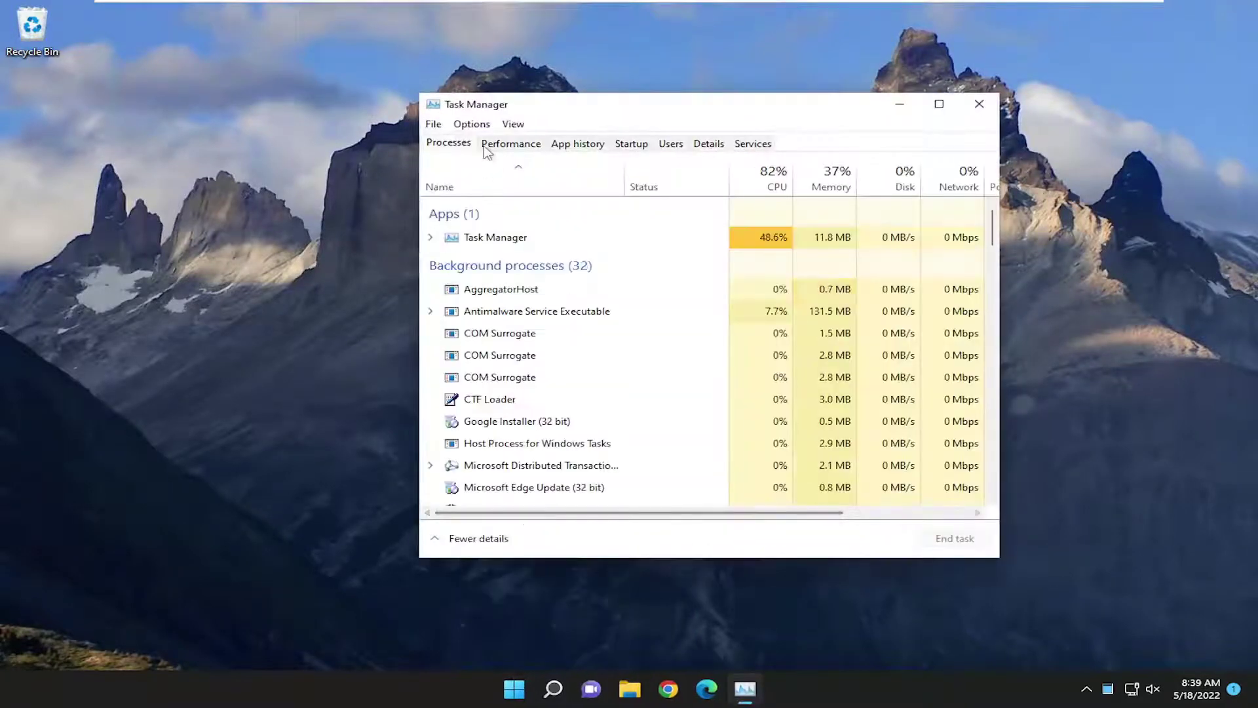
pyautogui.moveTo(569, 109); pyautogui.dragTo(531, 117)
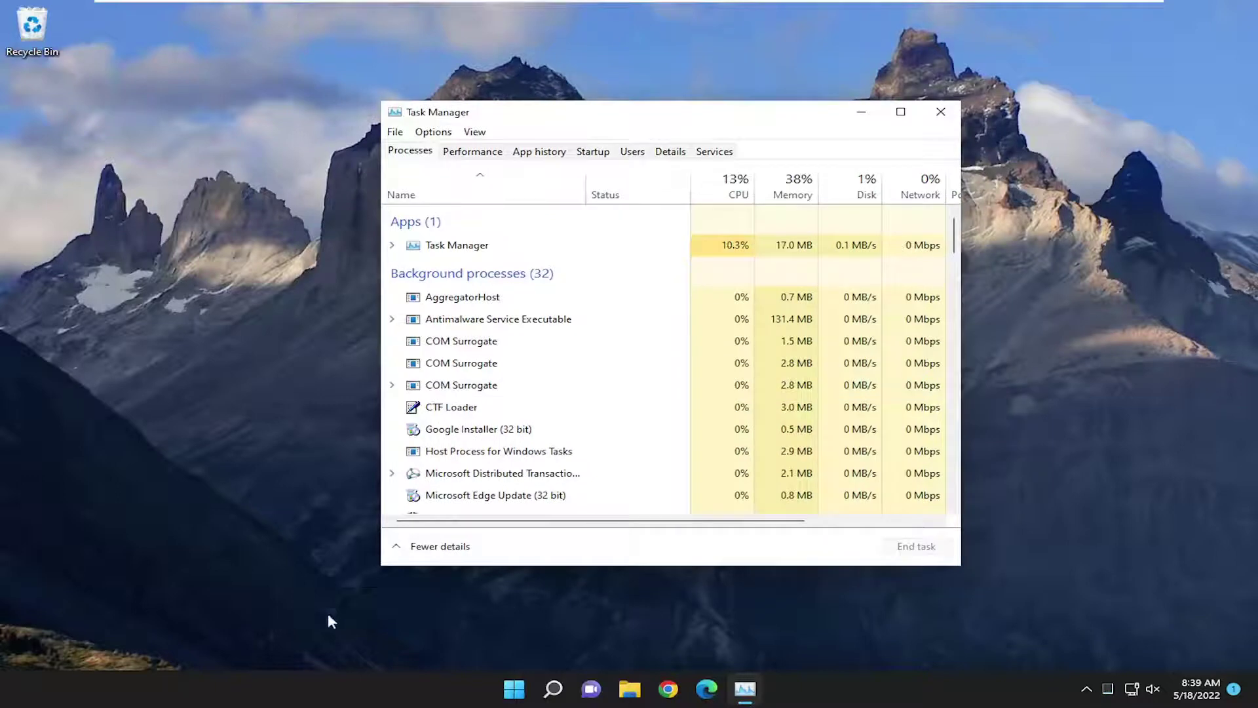
pyautogui.rightClick(122, 682)
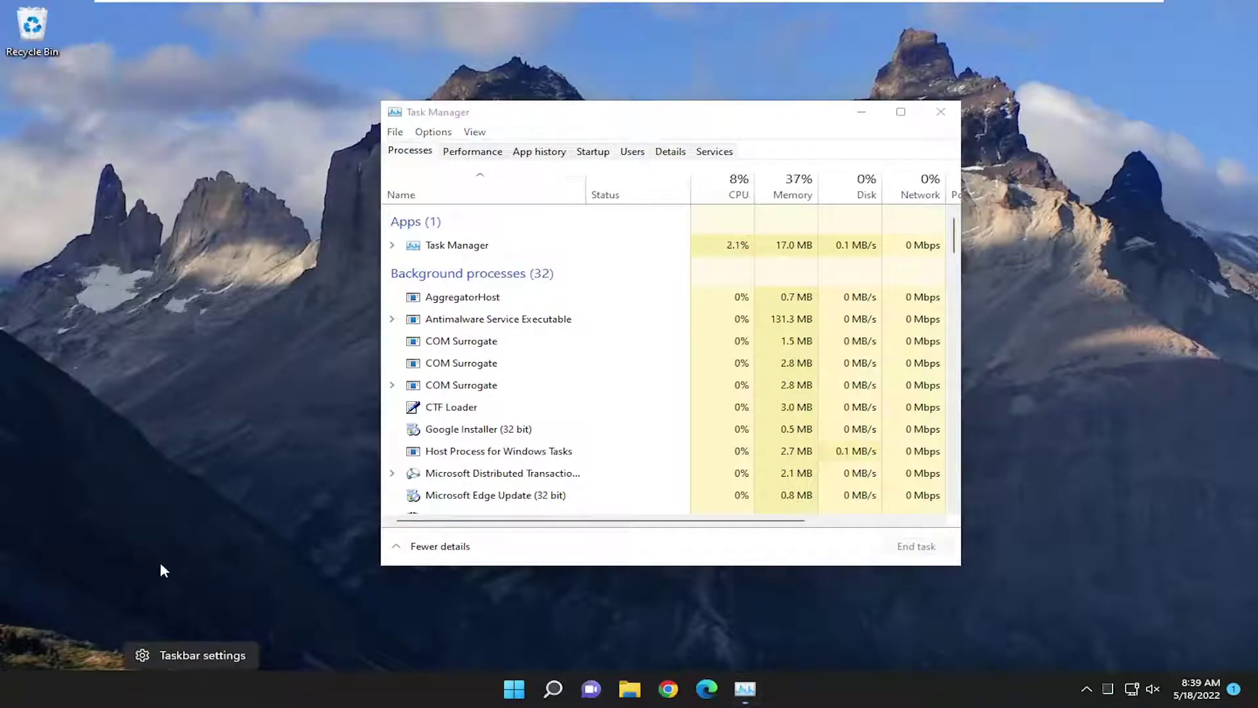
pyautogui.click(191, 519)
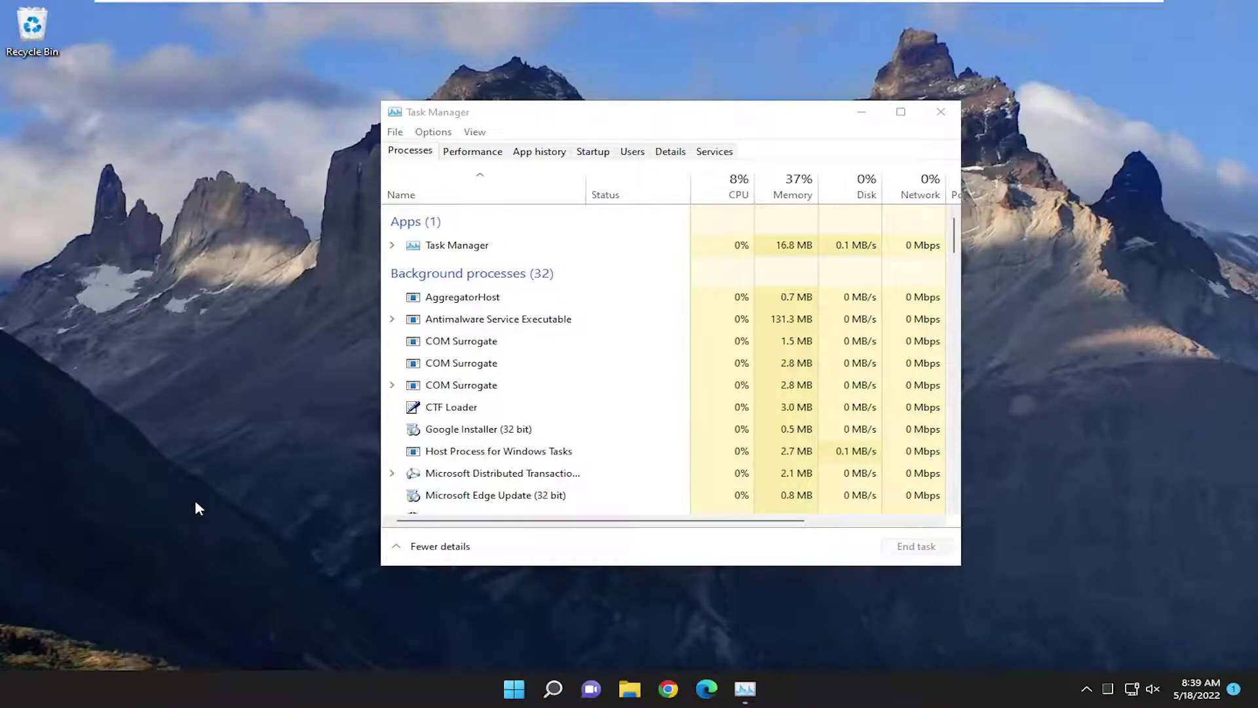
# Step: End a Microsoft background process from the Task Manager process list
pyautogui.click(522, 368)
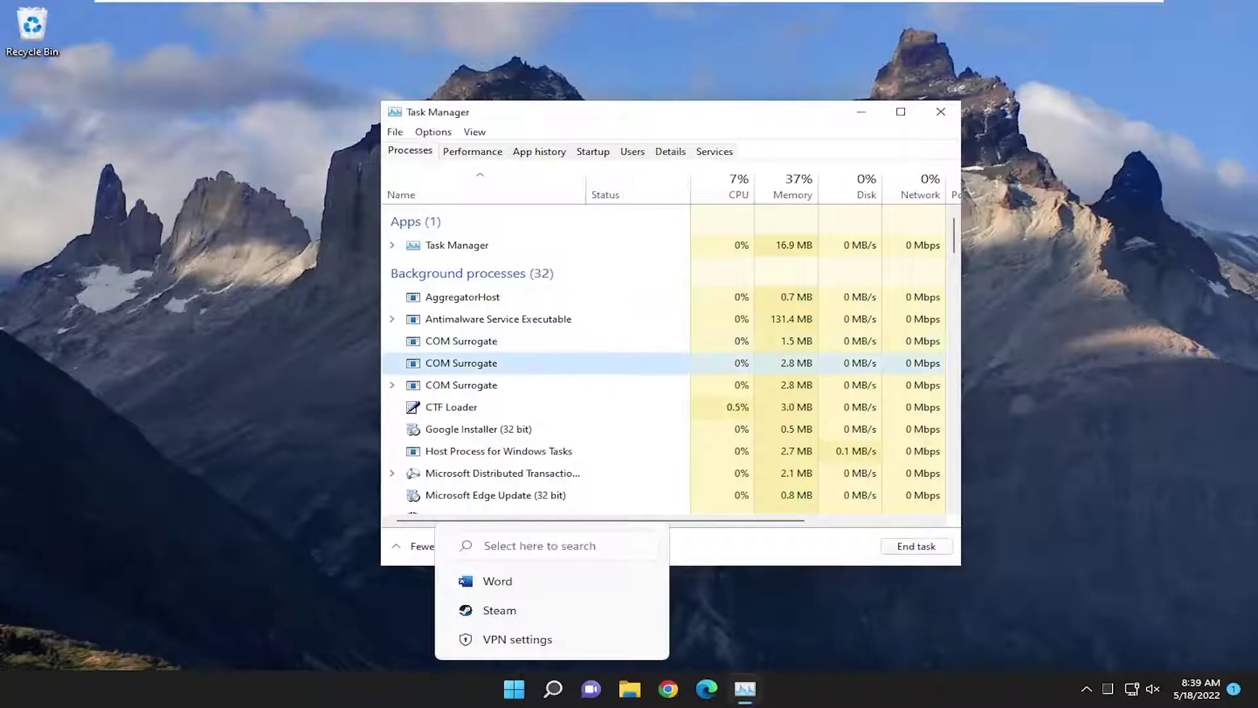
pyautogui.scroll(-2, 488, 394)
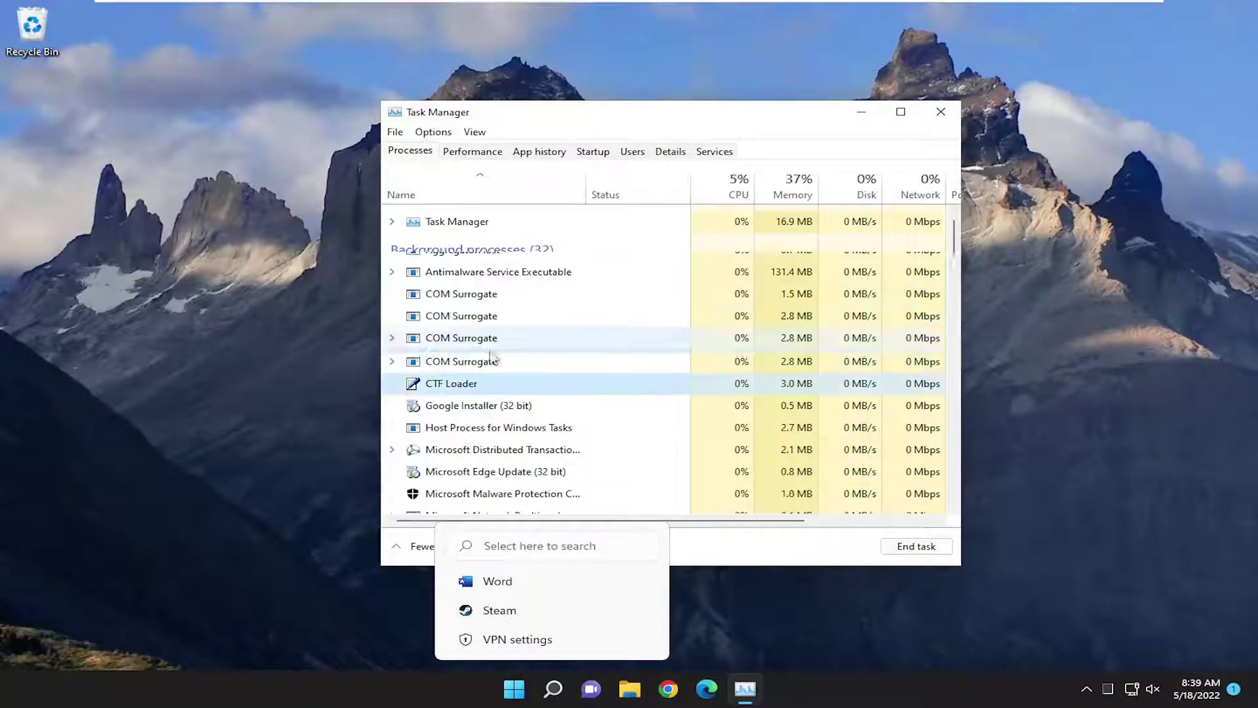
pyautogui.click(488, 357)
pyautogui.rightClick(485, 331)
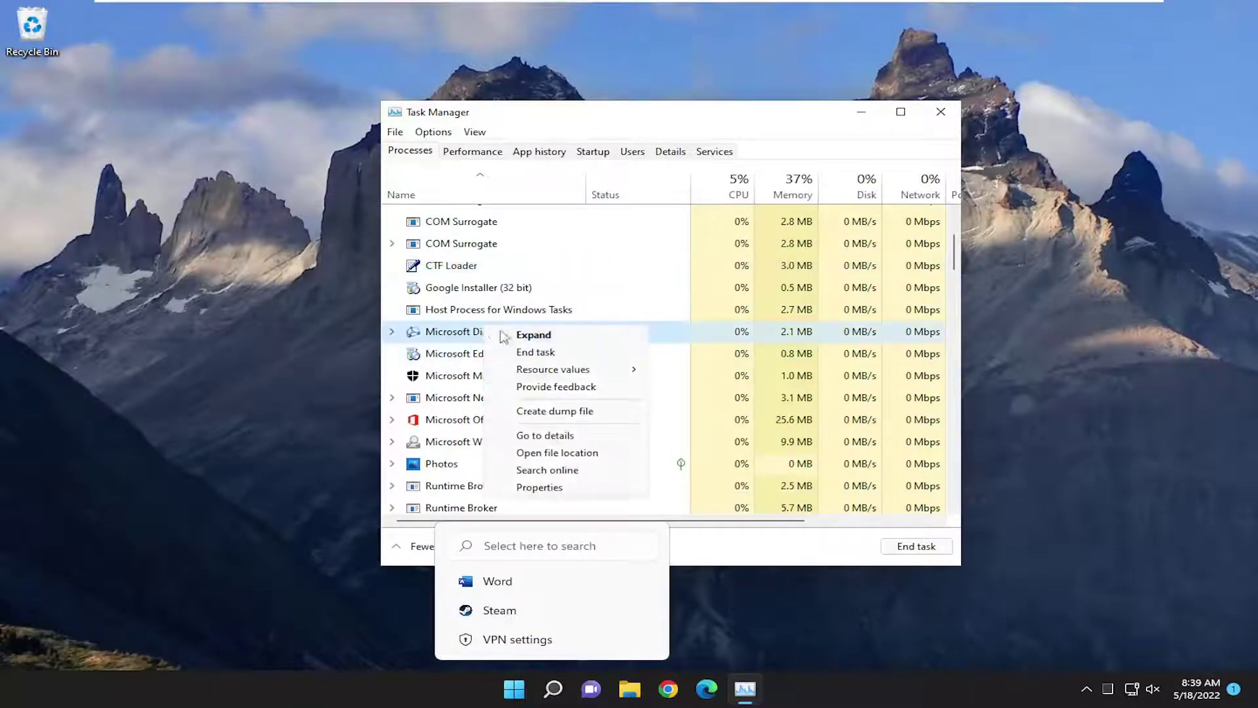
pyautogui.click(536, 352)
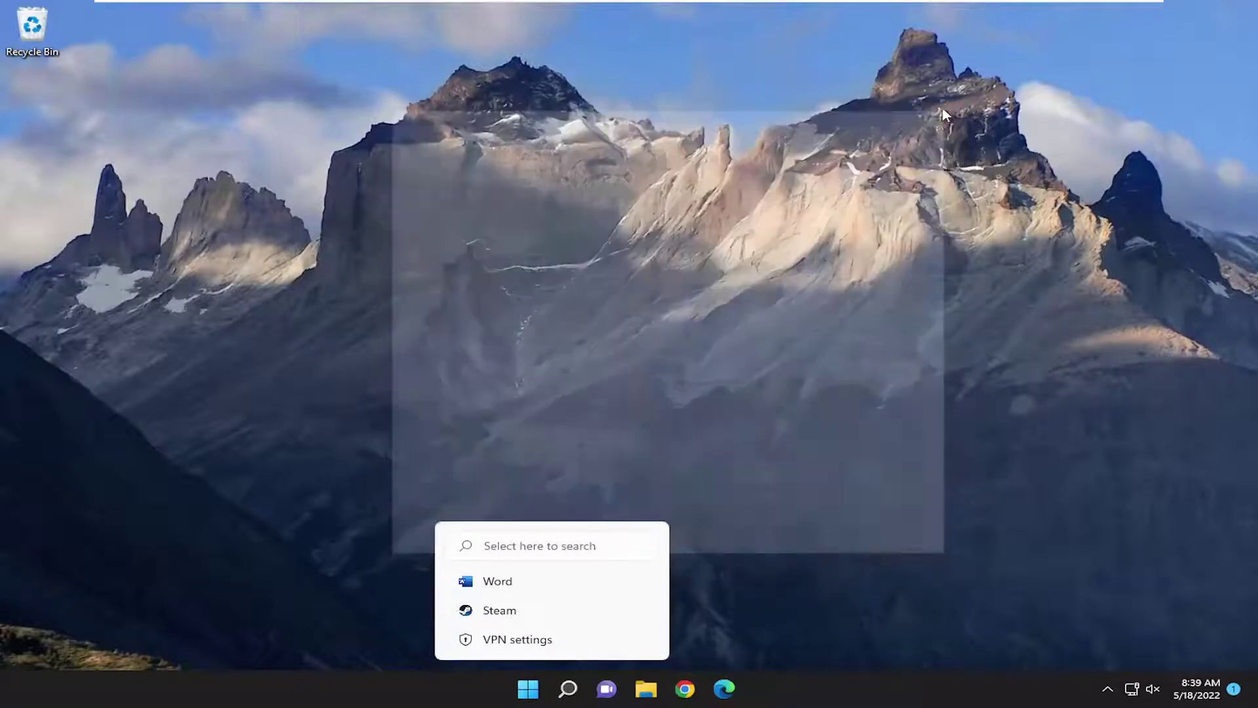
# Step: Open File Explorer via search and browse to Local Disk (C:) > Users
pyautogui.click(568, 689)
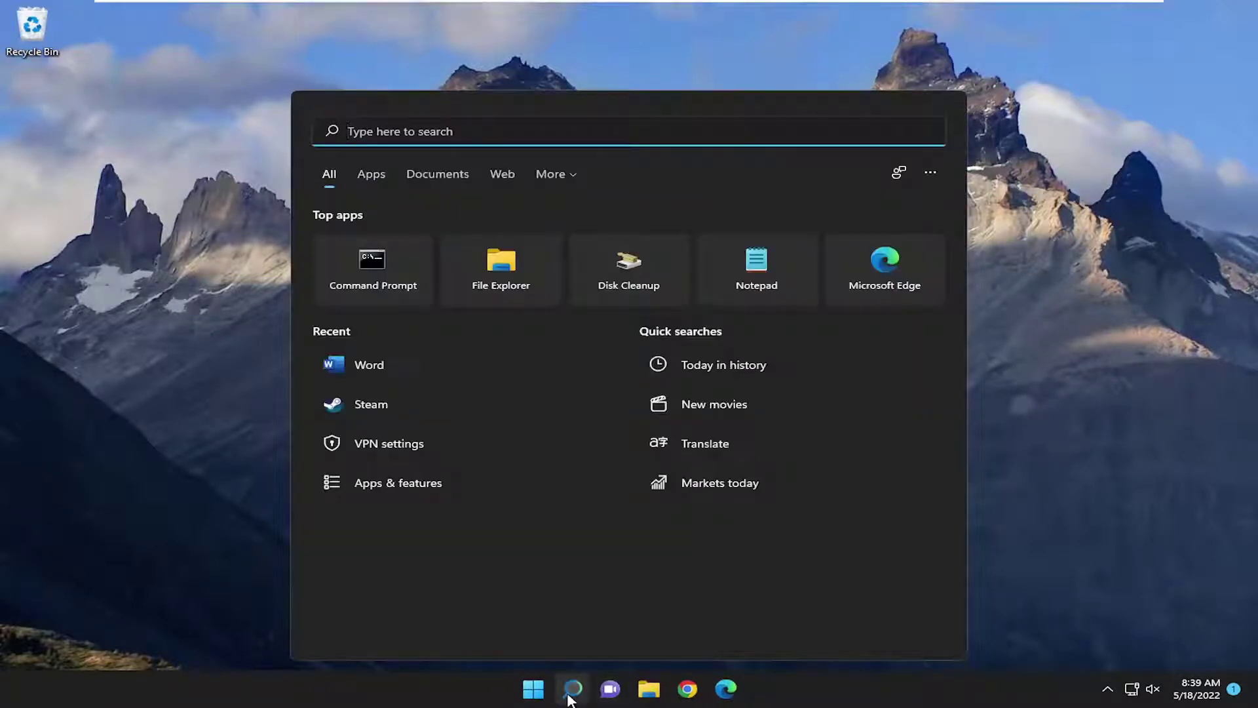
pyautogui.write('file explorer')
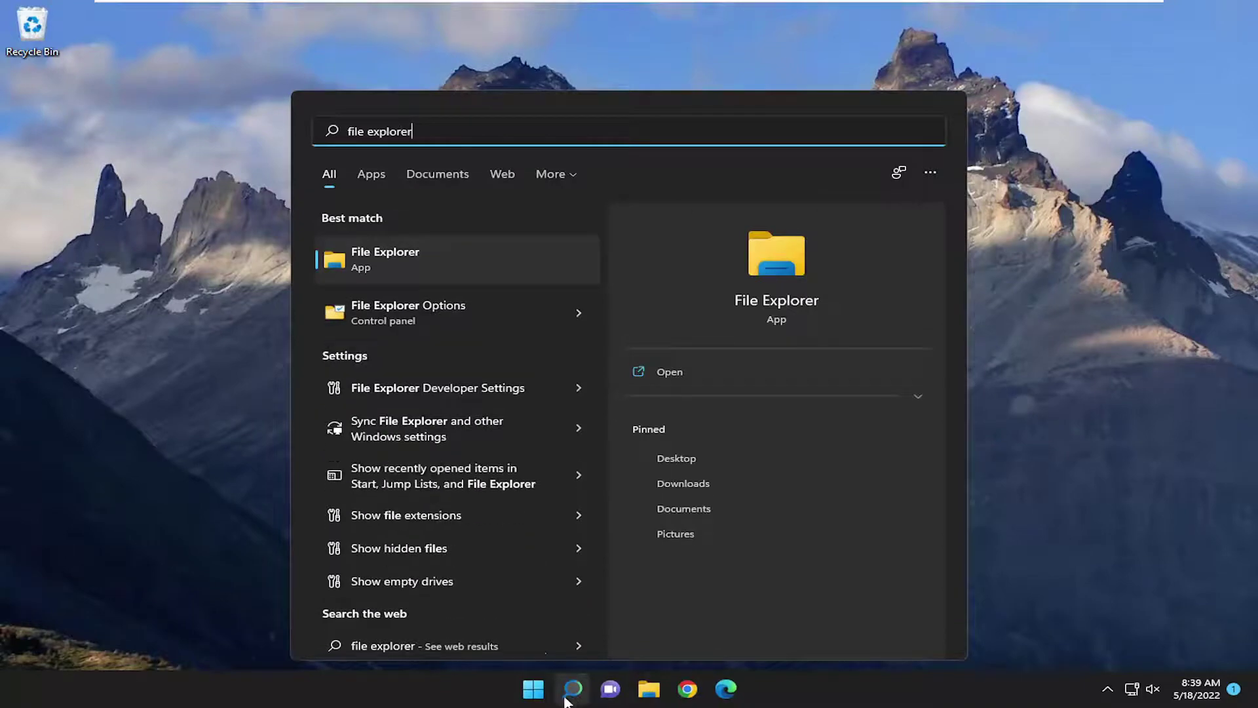
pyautogui.click(405, 258)
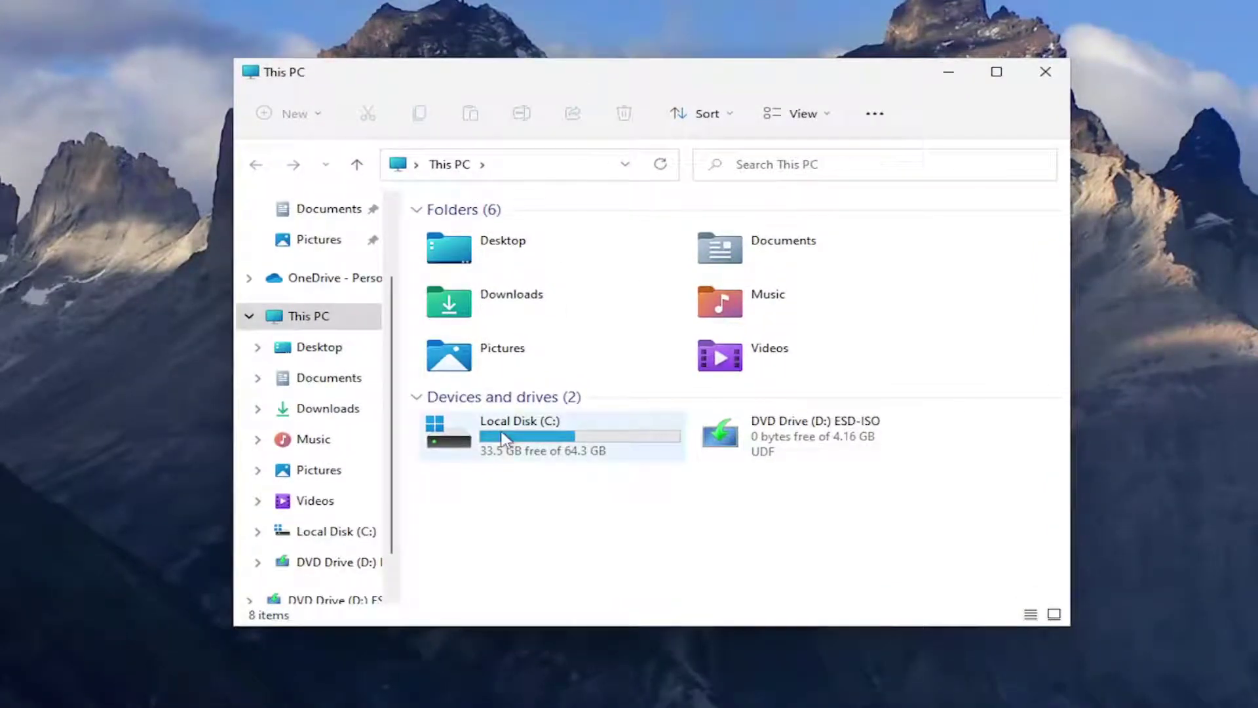
pyautogui.doubleClick(504, 438)
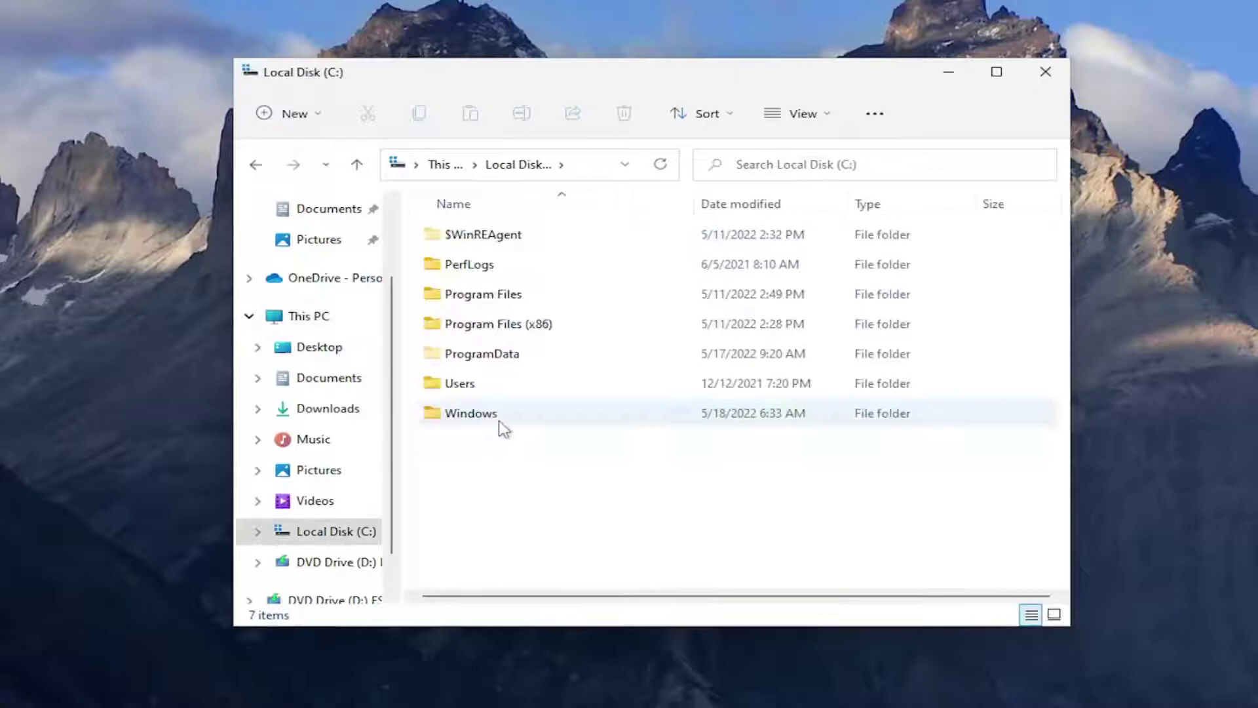
pyautogui.moveTo(501, 423)
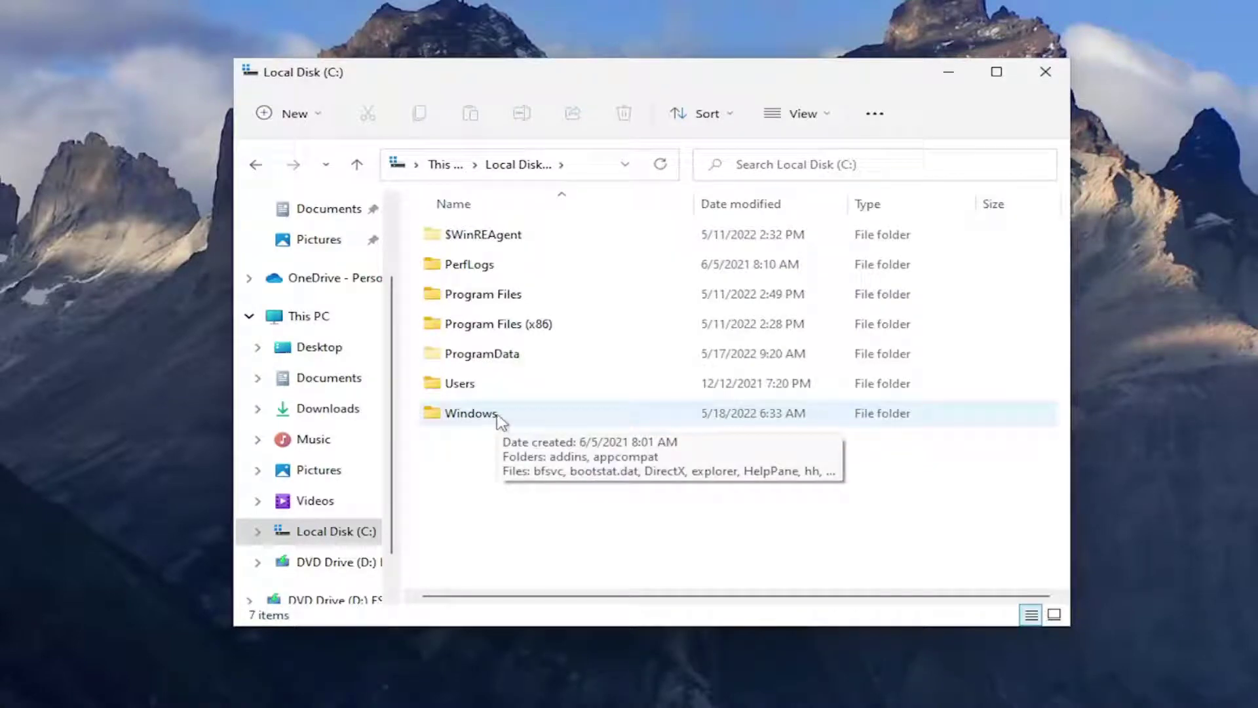
pyautogui.doubleClick(486, 391)
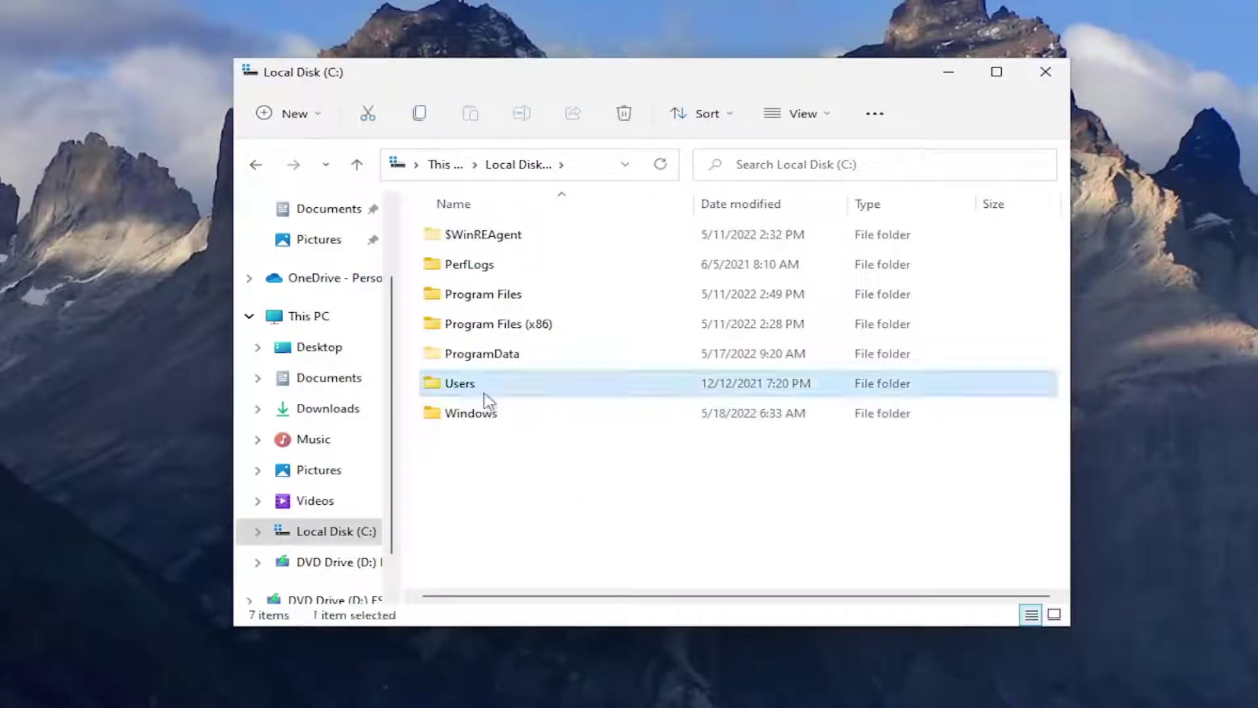
# Step: Turn on Show hidden files, folders and drives in Folder Options
pyautogui.click(876, 116)
pyautogui.click(774, 373)
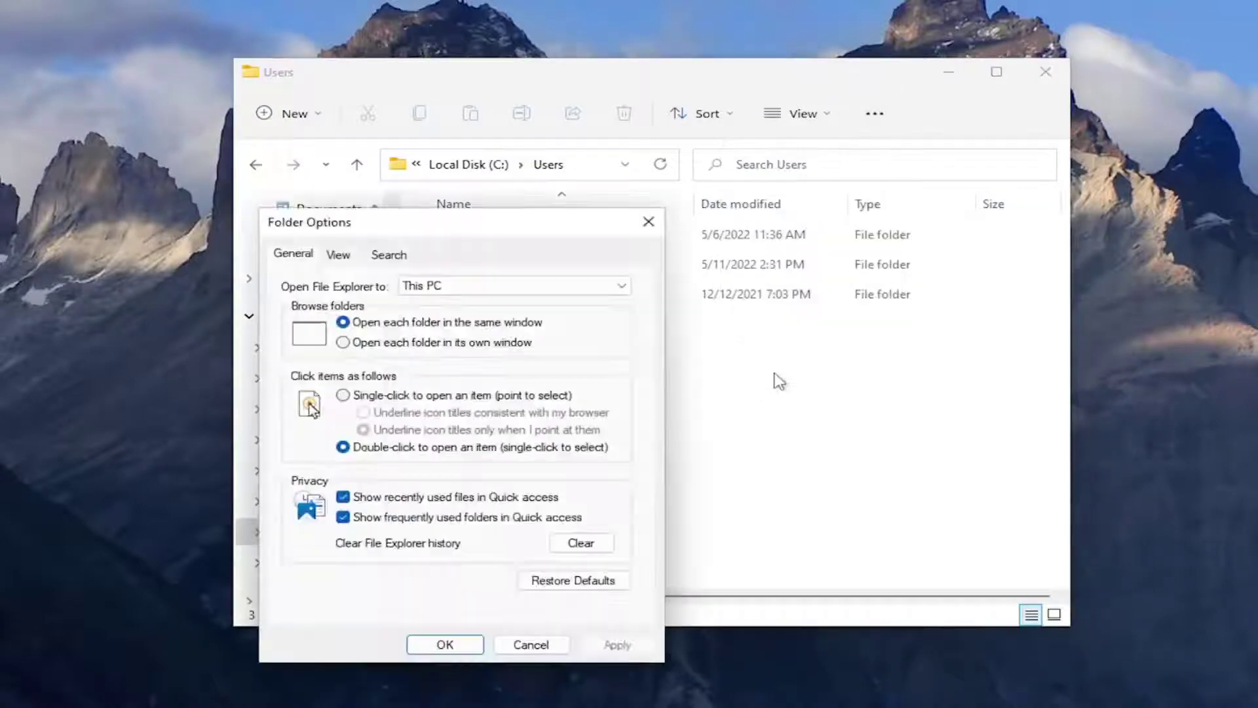
pyautogui.moveTo(420, 226); pyautogui.dragTo(630, 150)
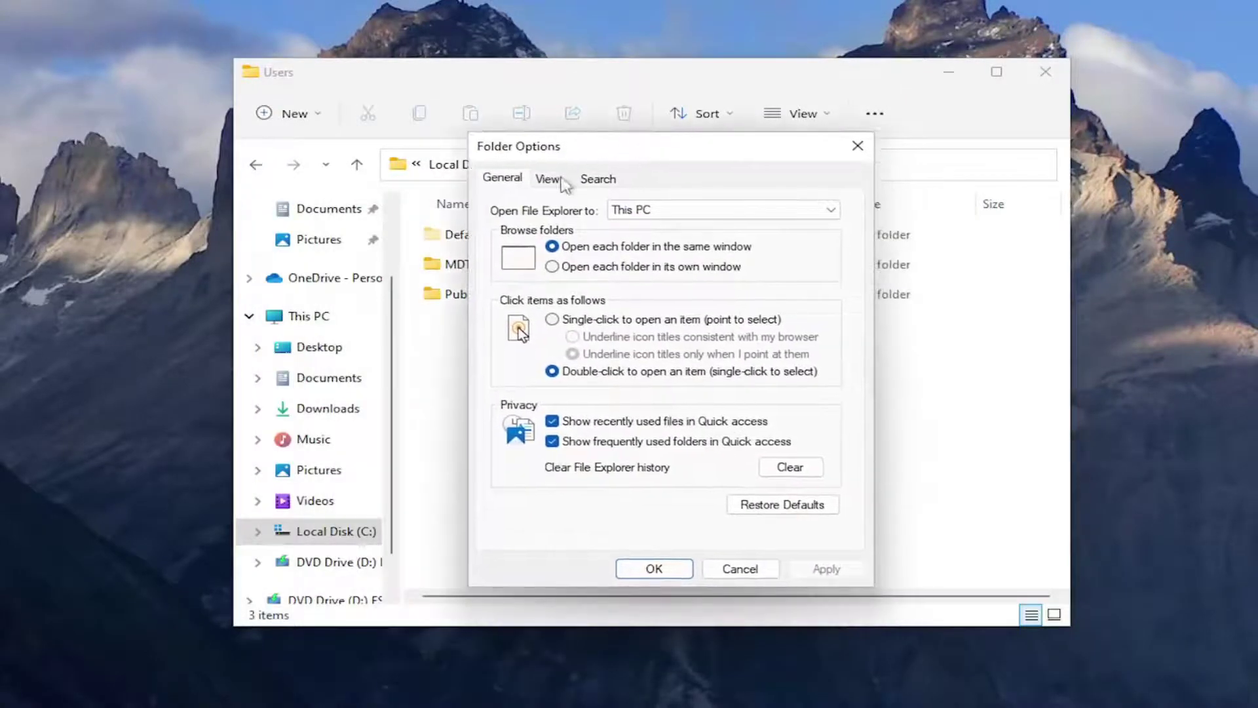
pyautogui.click(549, 179)
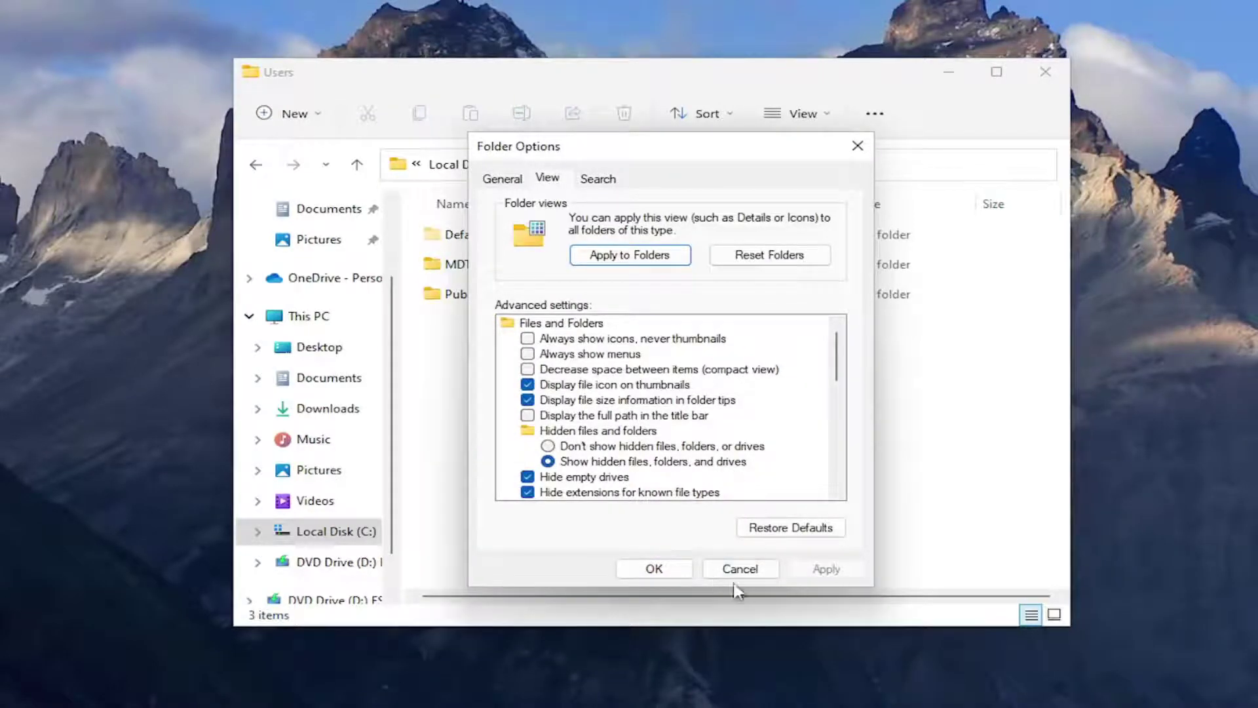
pyautogui.click(656, 568)
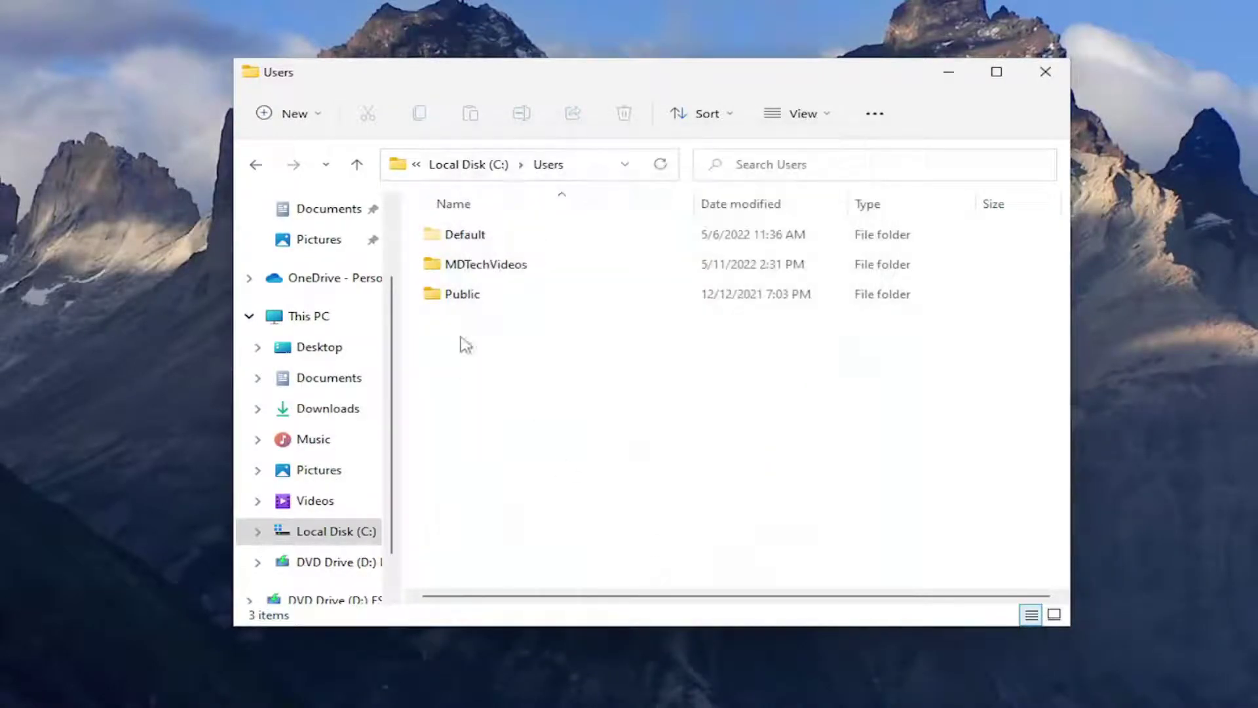
# Step: Navigate through the user's AppData\Local to NVIDIA Corporation\NVIDIA GeForce Experience
pyautogui.doubleClick(465, 264)
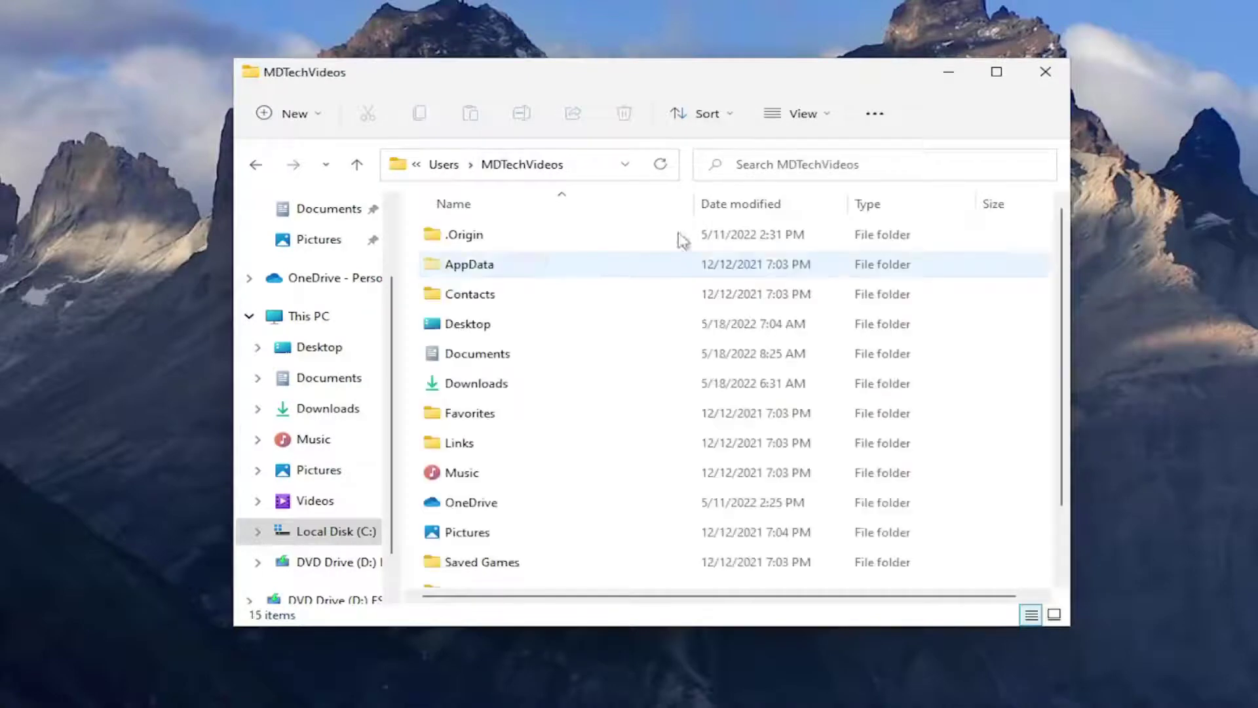
pyautogui.doubleClick(484, 273)
pyautogui.doubleClick(488, 241)
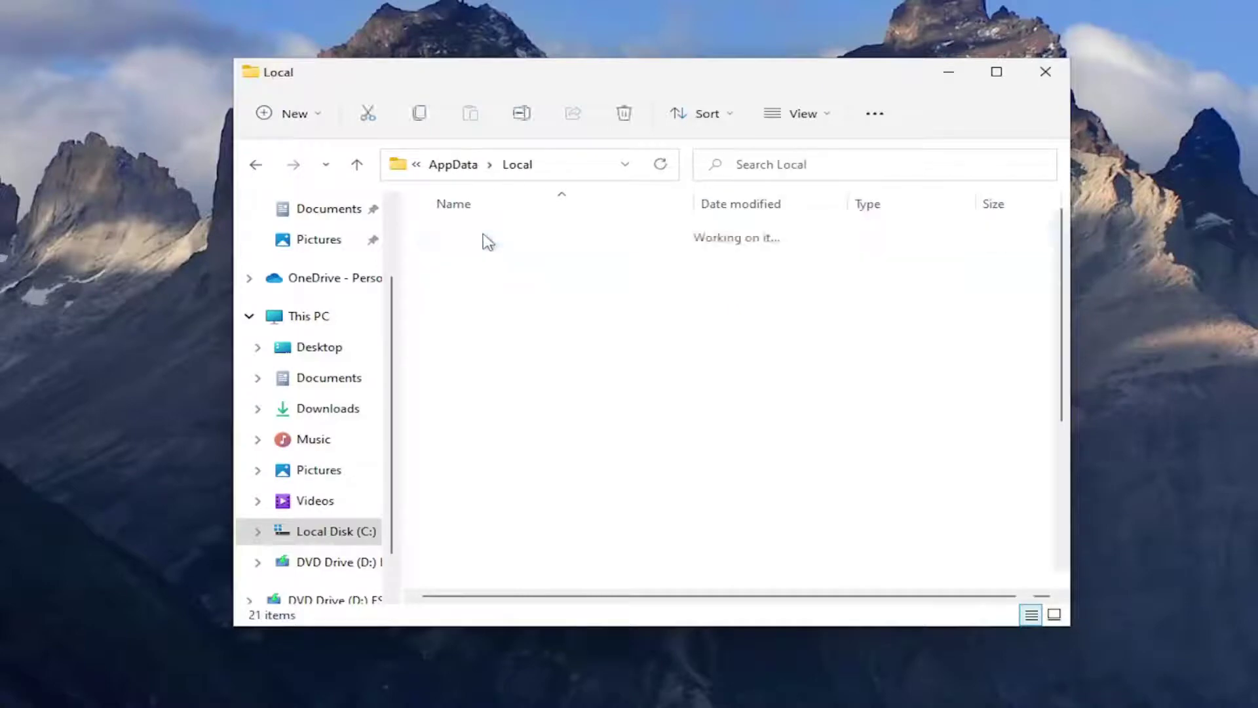
pyautogui.moveTo(233, 626); pyautogui.dragTo(152, 668)
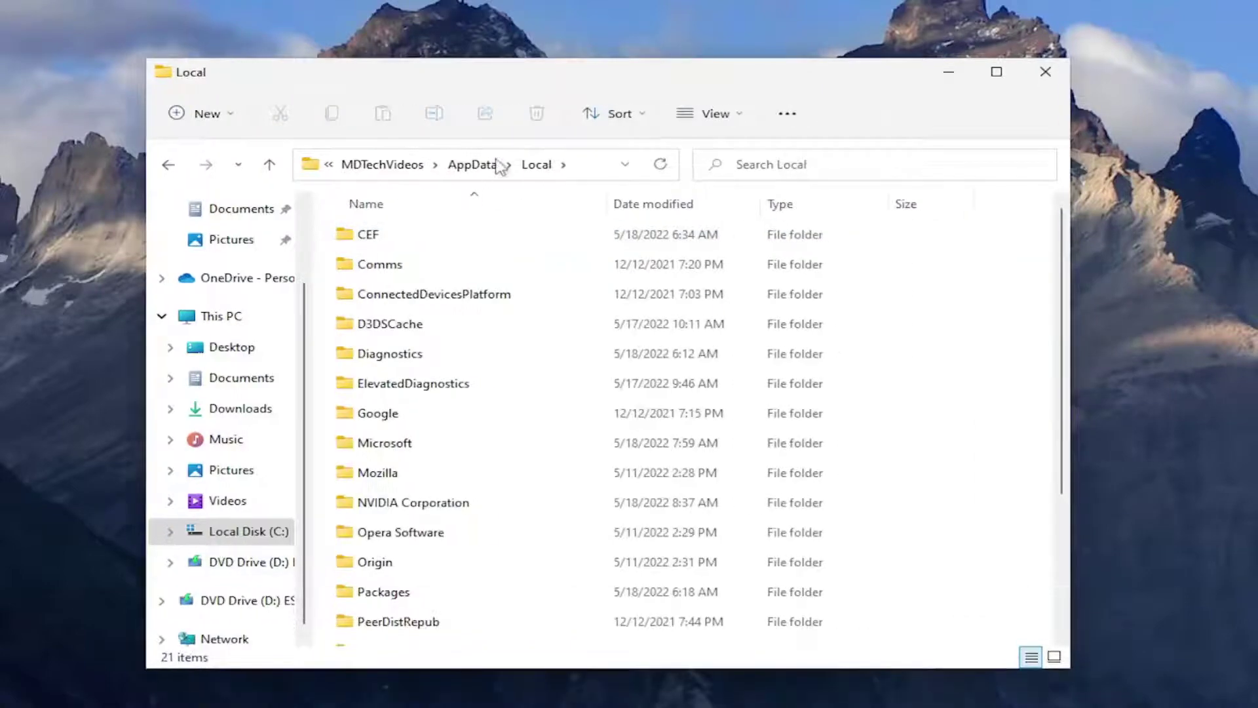
pyautogui.moveTo(520, 81); pyautogui.dragTo(562, 59)
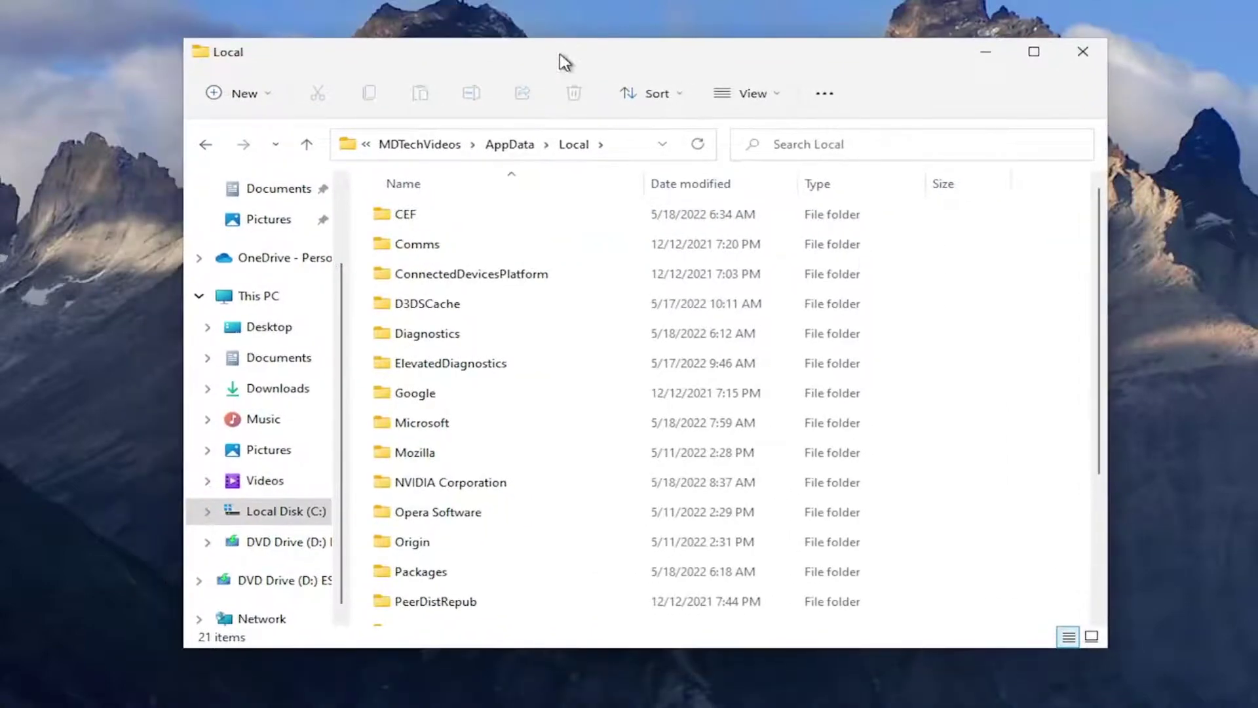
pyautogui.doubleClick(437, 485)
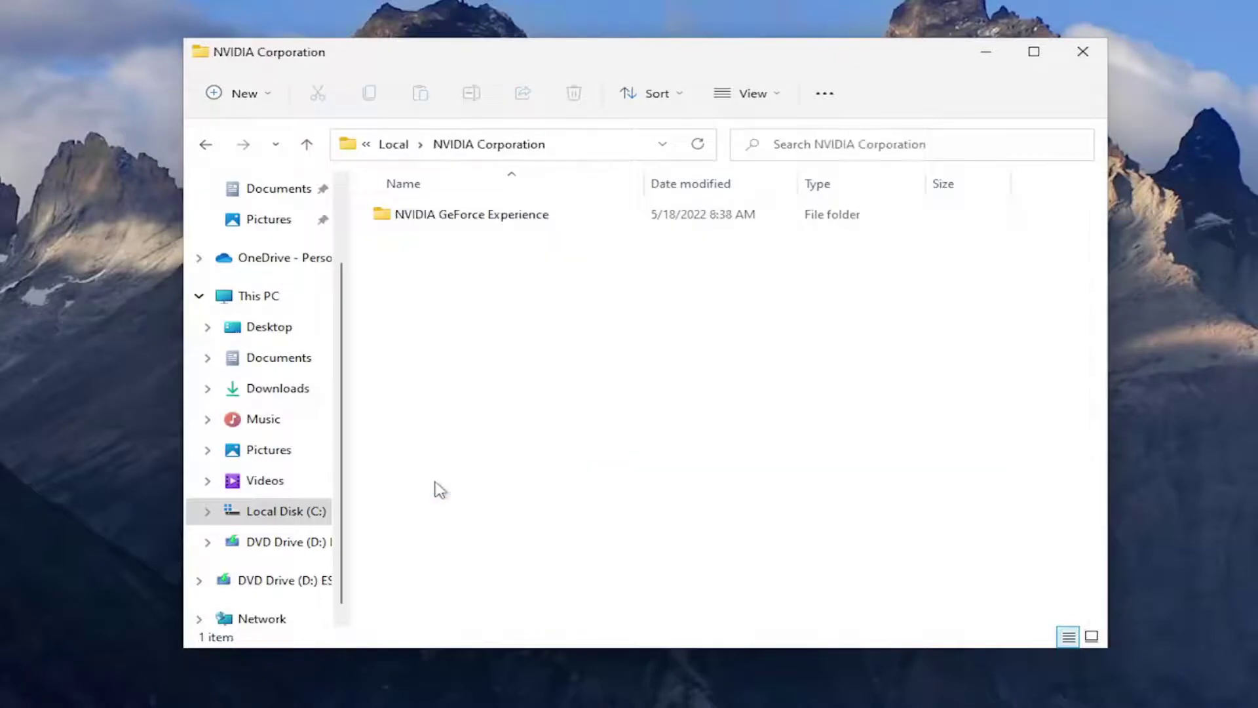
pyautogui.doubleClick(456, 223)
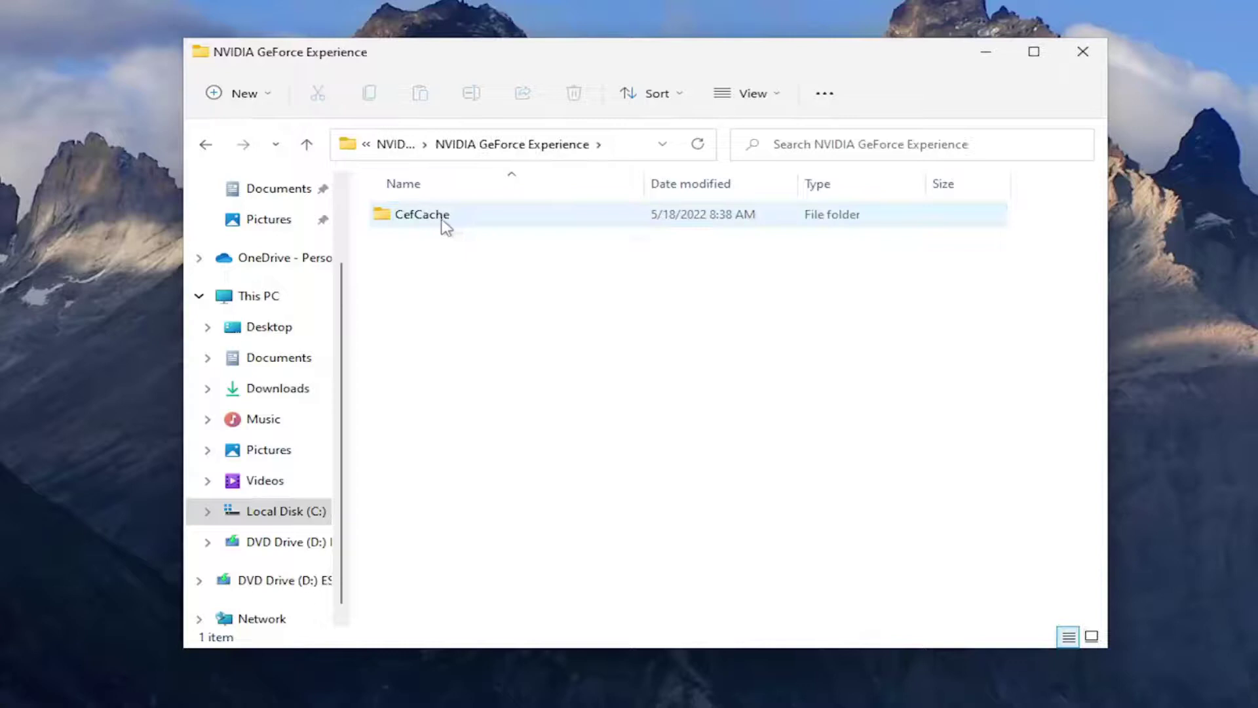
# Step: Delete the CefCache folder and close File Explorer
pyautogui.click(372, 219)
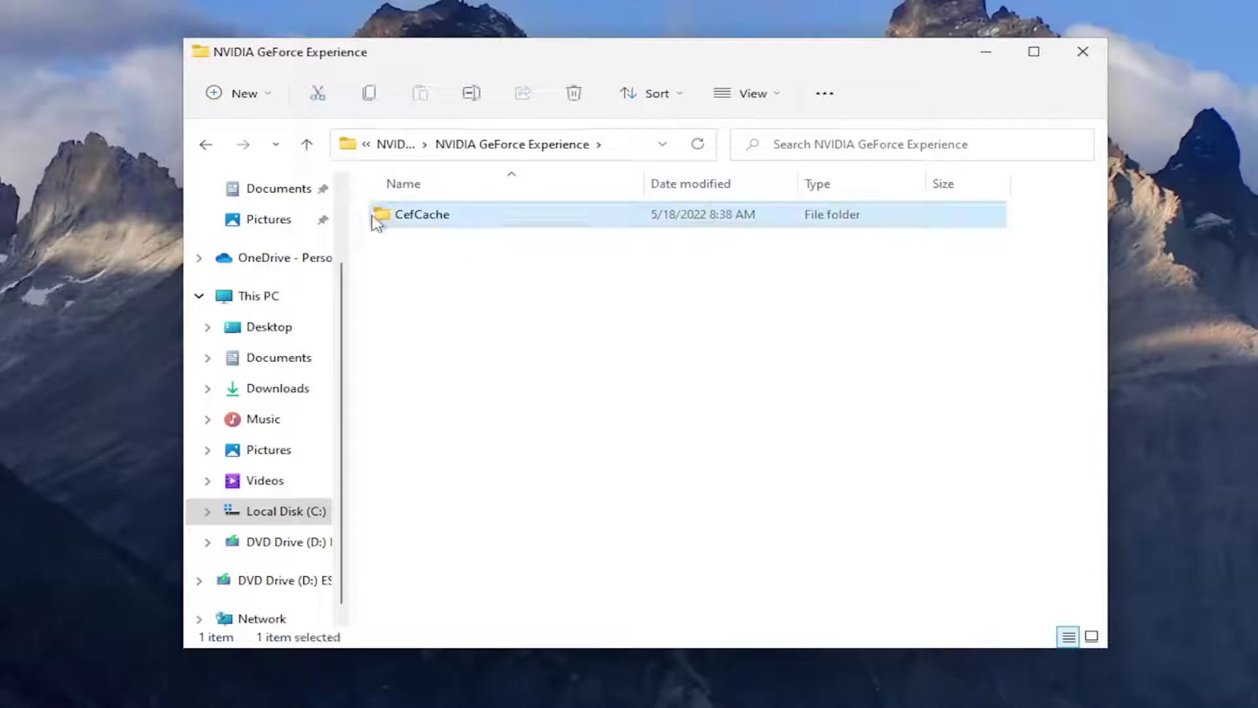
pyautogui.rightClick(427, 218)
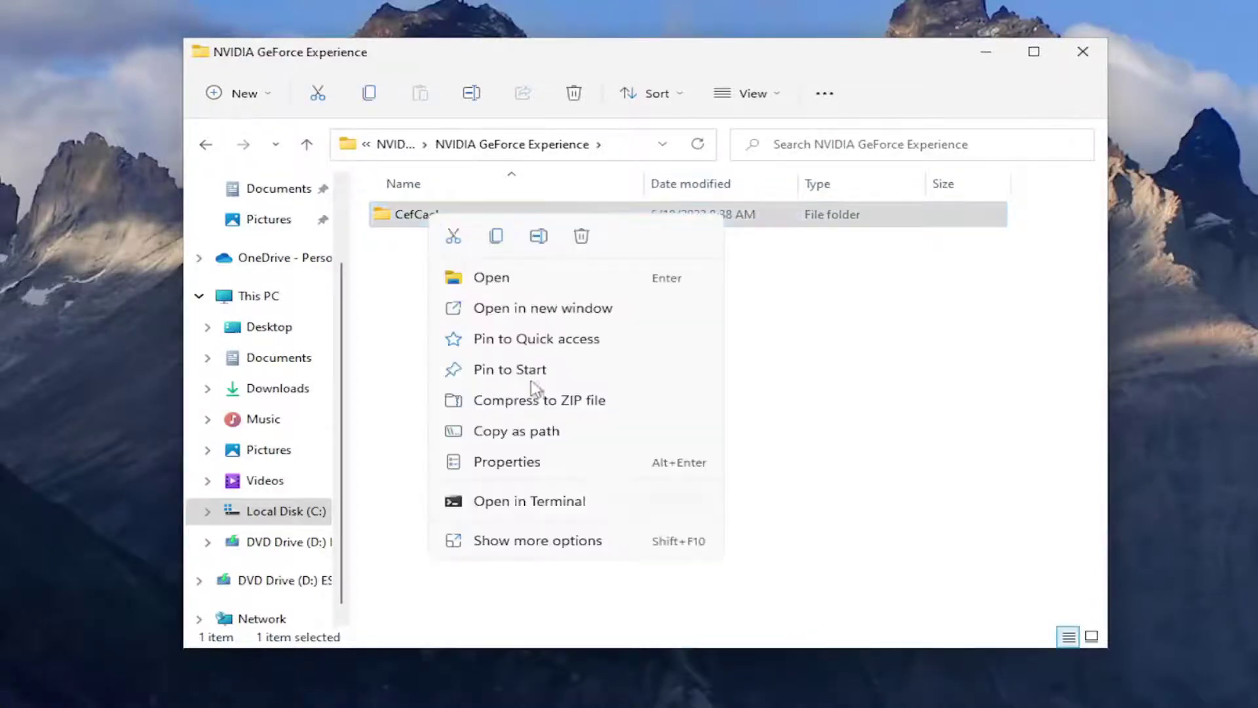
pyautogui.click(581, 241)
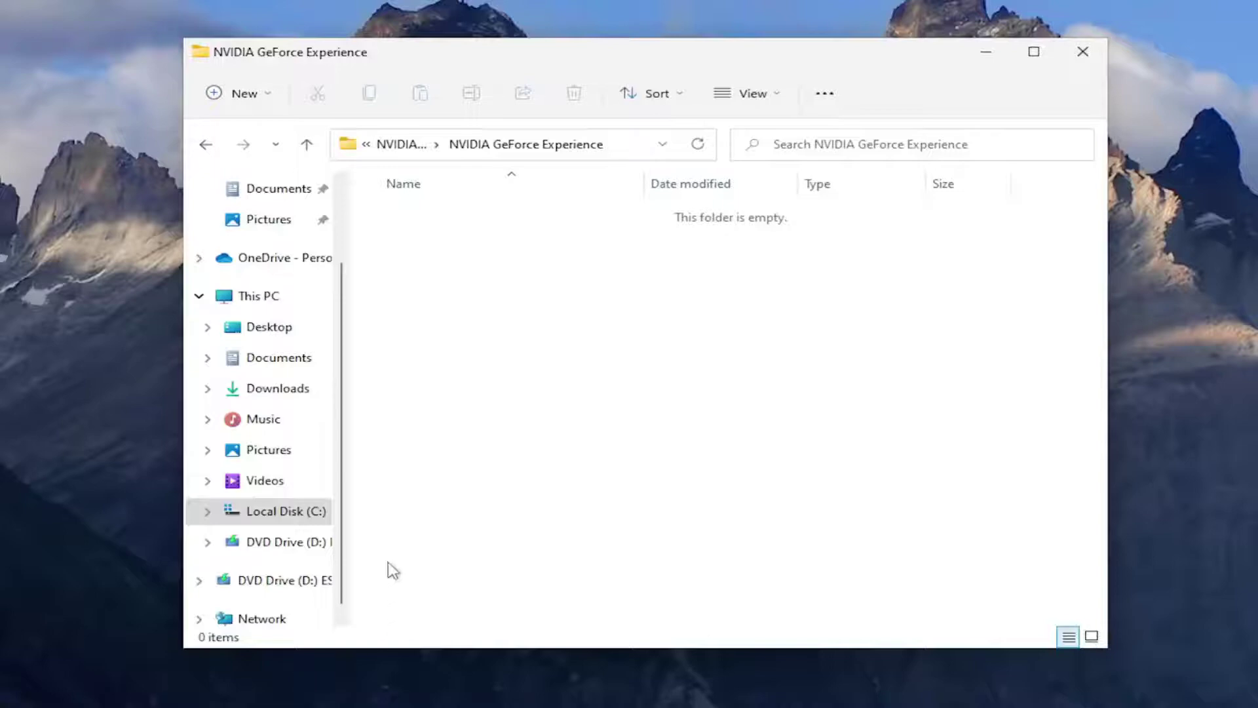
pyautogui.click(1069, 66)
pyautogui.rightClick(532, 687)
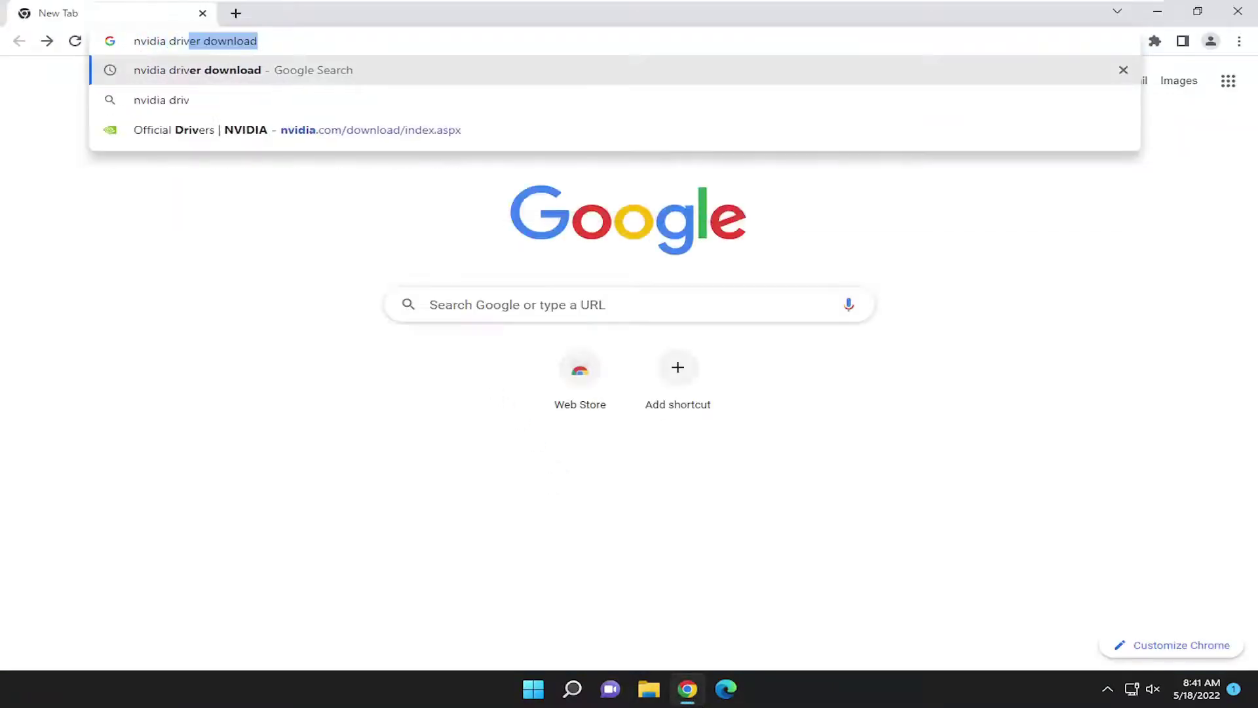
# Step: Search 'nvidia driver automatic download', view the auto-detect result, then return to the results
pyautogui.write('er do')
pyautogui.press('BackSpace')
pyautogui.press('BackSpace')
pyautogui.press('BackSpace')
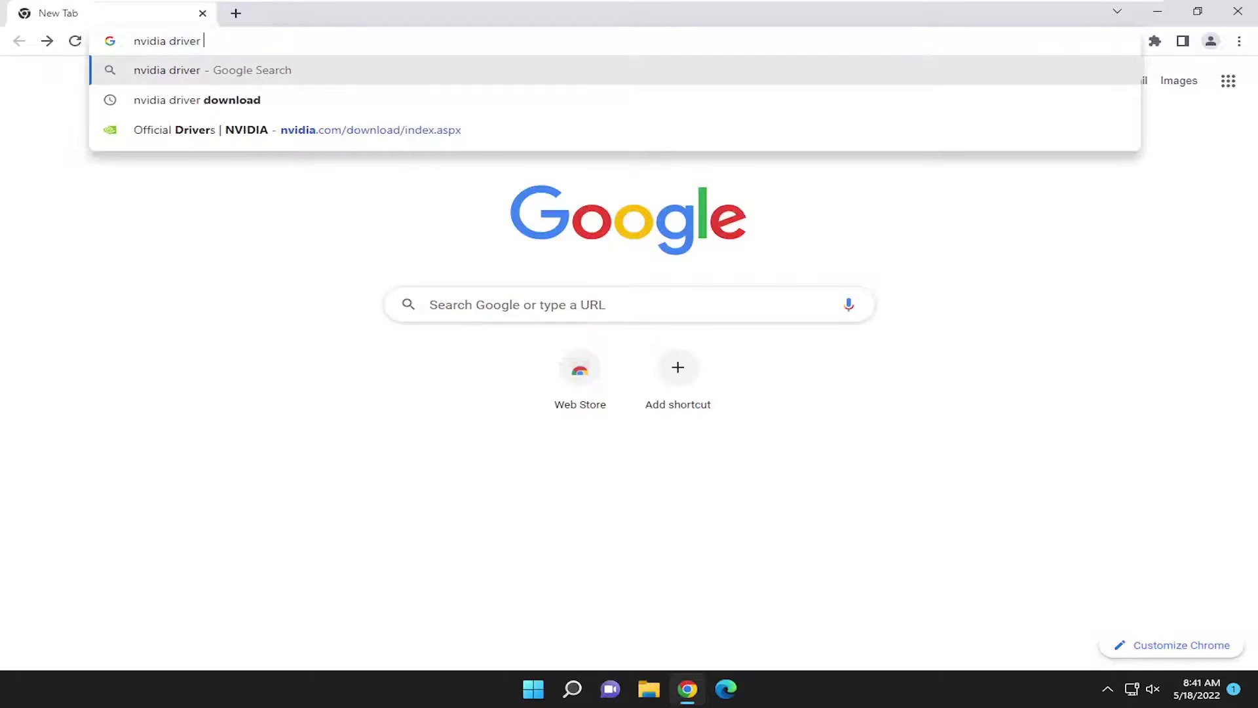
pyautogui.write('automatic download')
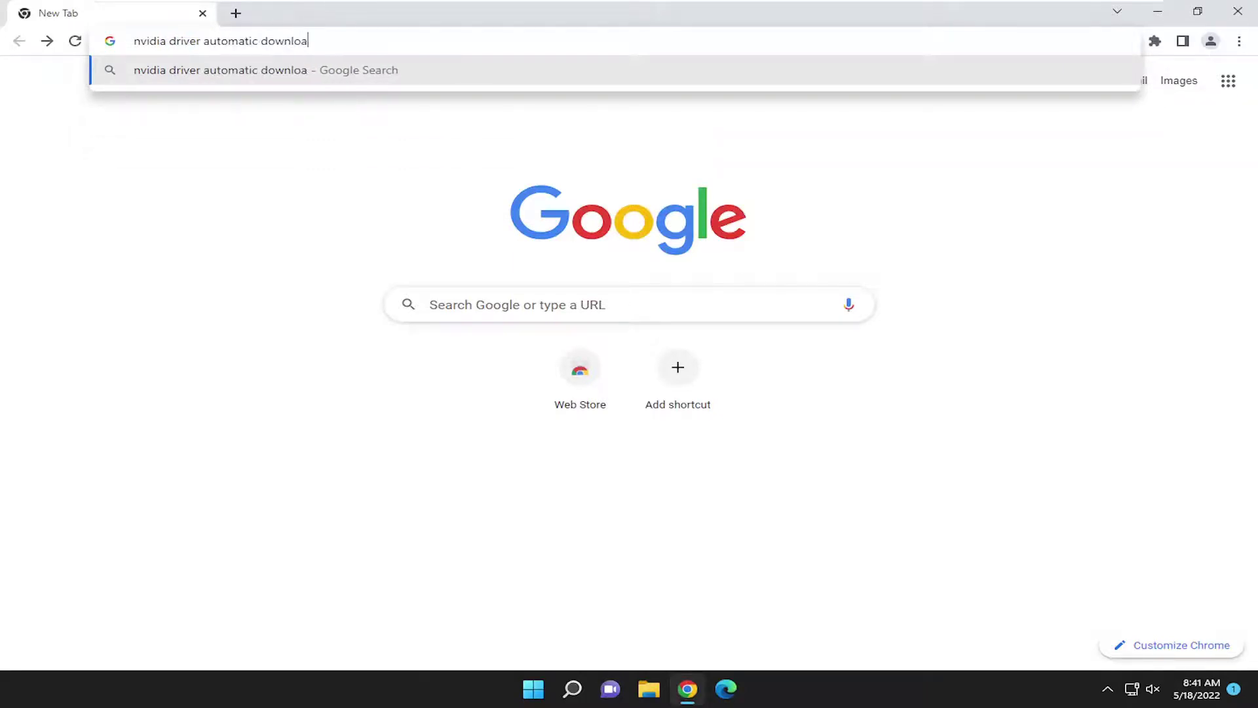
pyautogui.press('Return')
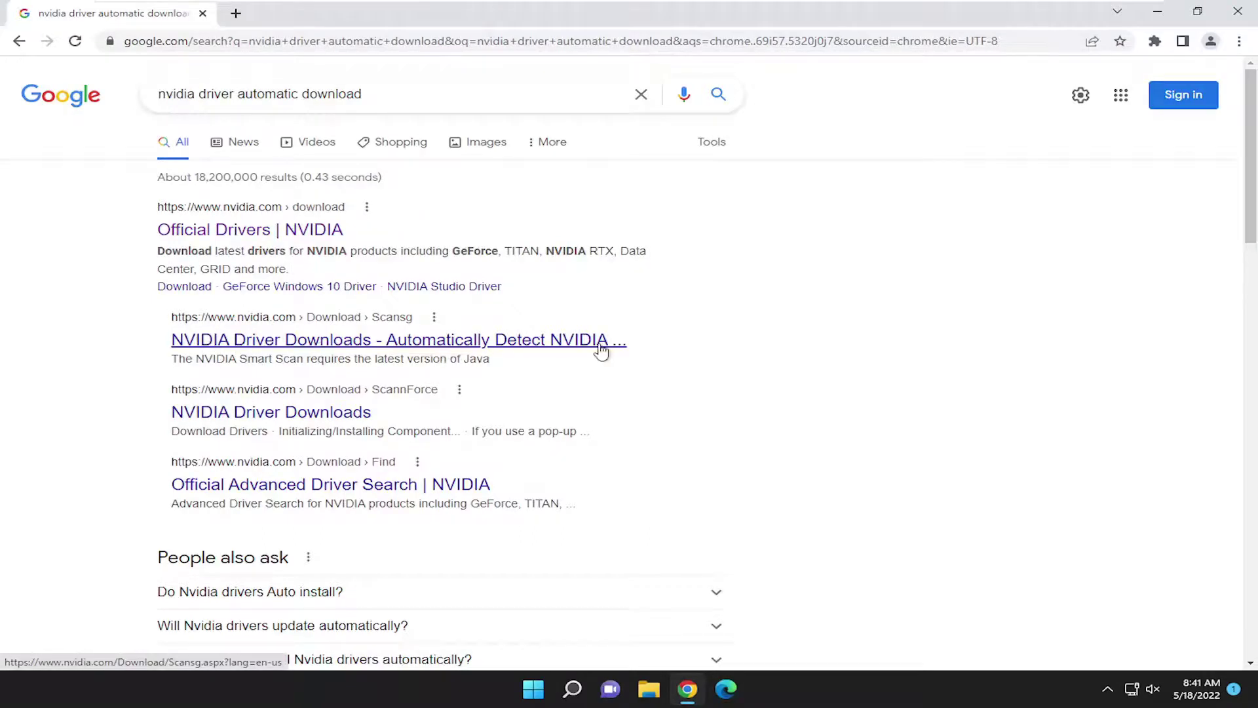
pyautogui.click(573, 344)
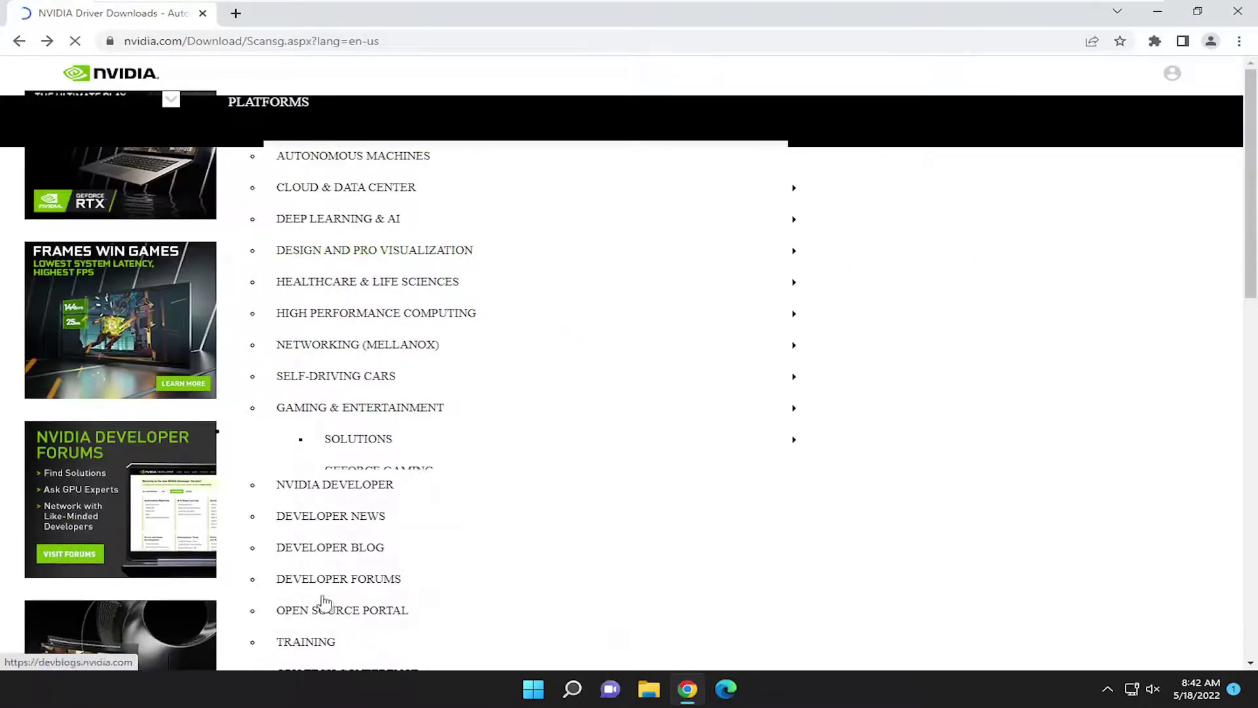
pyautogui.click(19, 42)
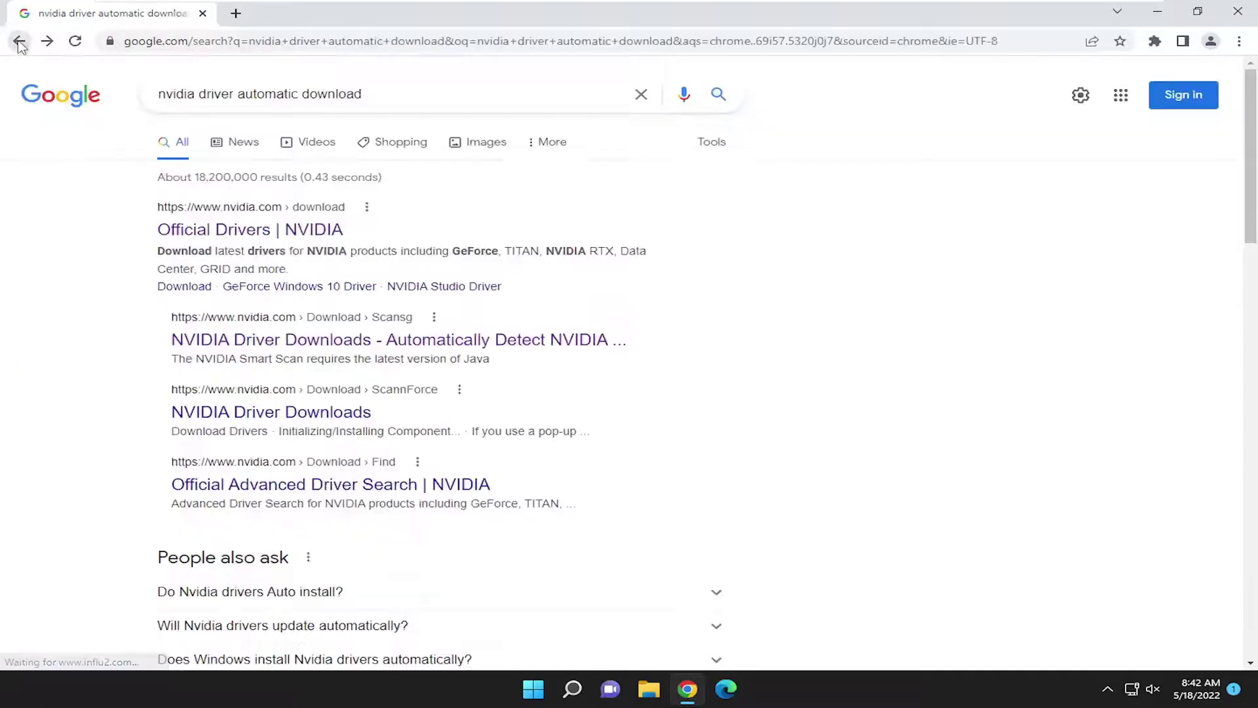
pyautogui.click(222, 415)
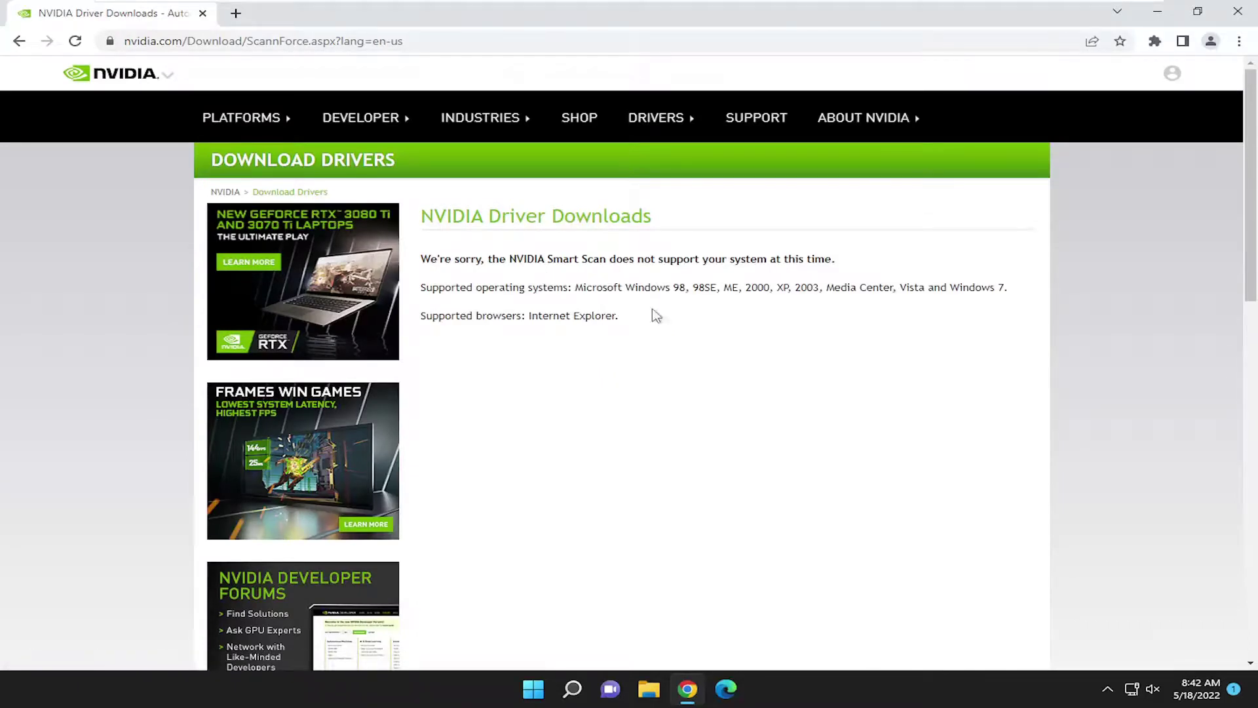
pyautogui.scroll(-1, 656, 316)
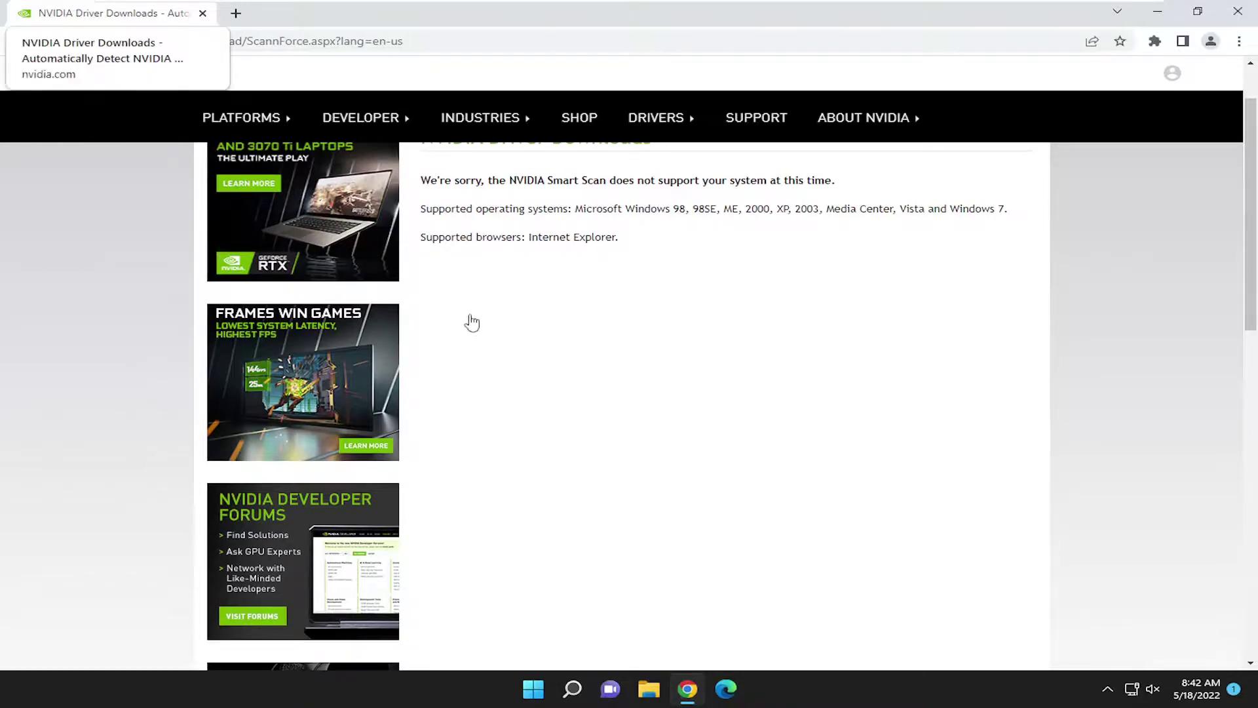
pyautogui.scroll(1, 508, 275)
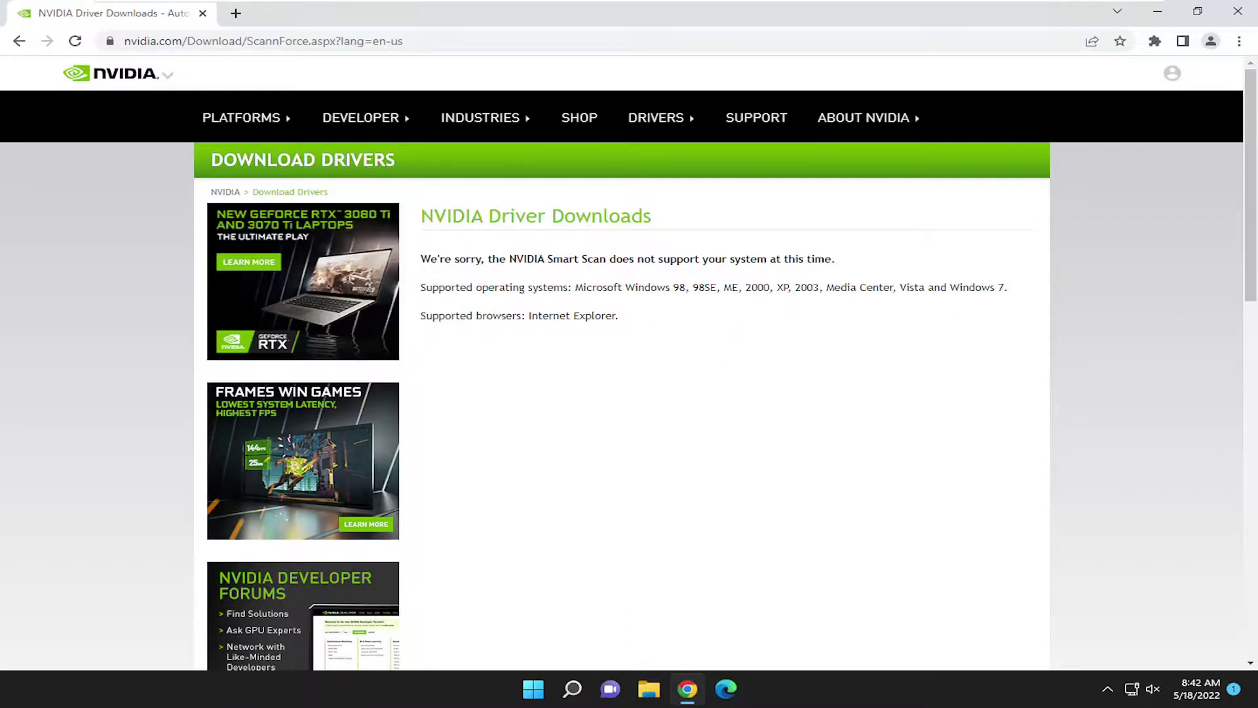
pyautogui.moveTo(1015, 291); pyautogui.dragTo(975, 288)
pyautogui.click(950, 303)
pyautogui.moveTo(685, 288); pyautogui.dragTo(473, 316)
pyautogui.click(453, 314)
# Step: View NVIDIA's Official Drivers page with its product selectors, then close Chrome
pyautogui.click(17, 41)
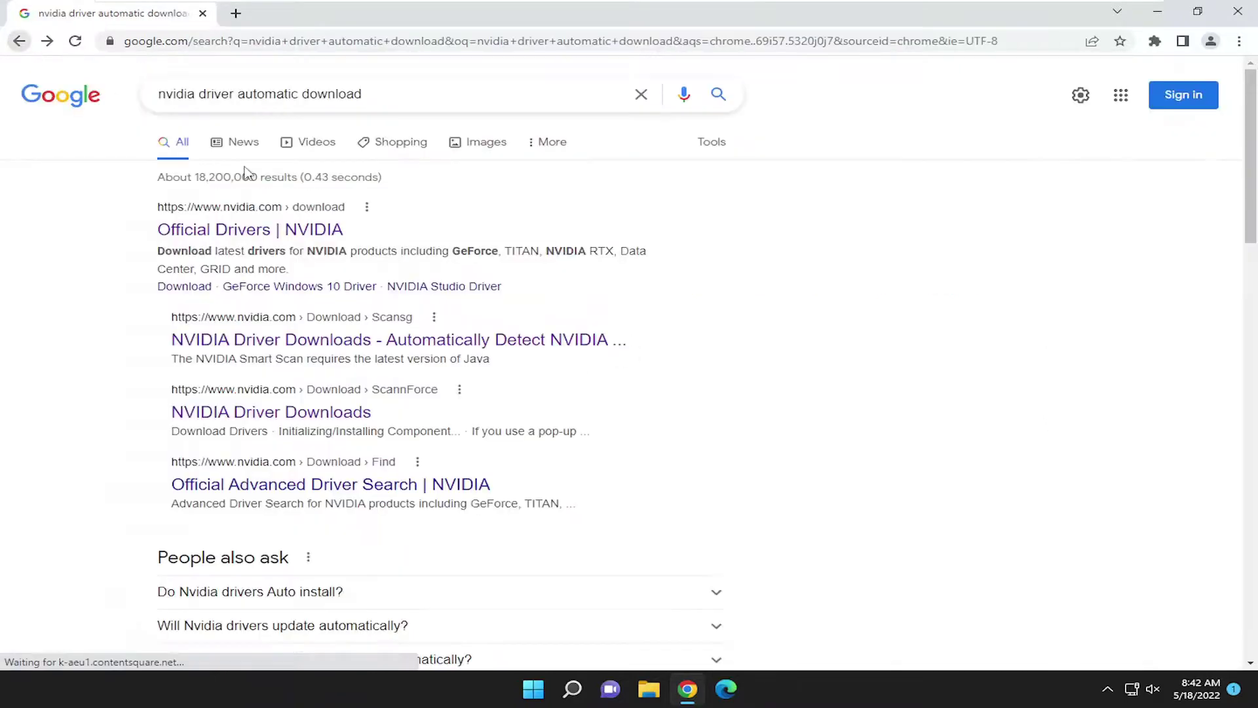
pyautogui.click(231, 231)
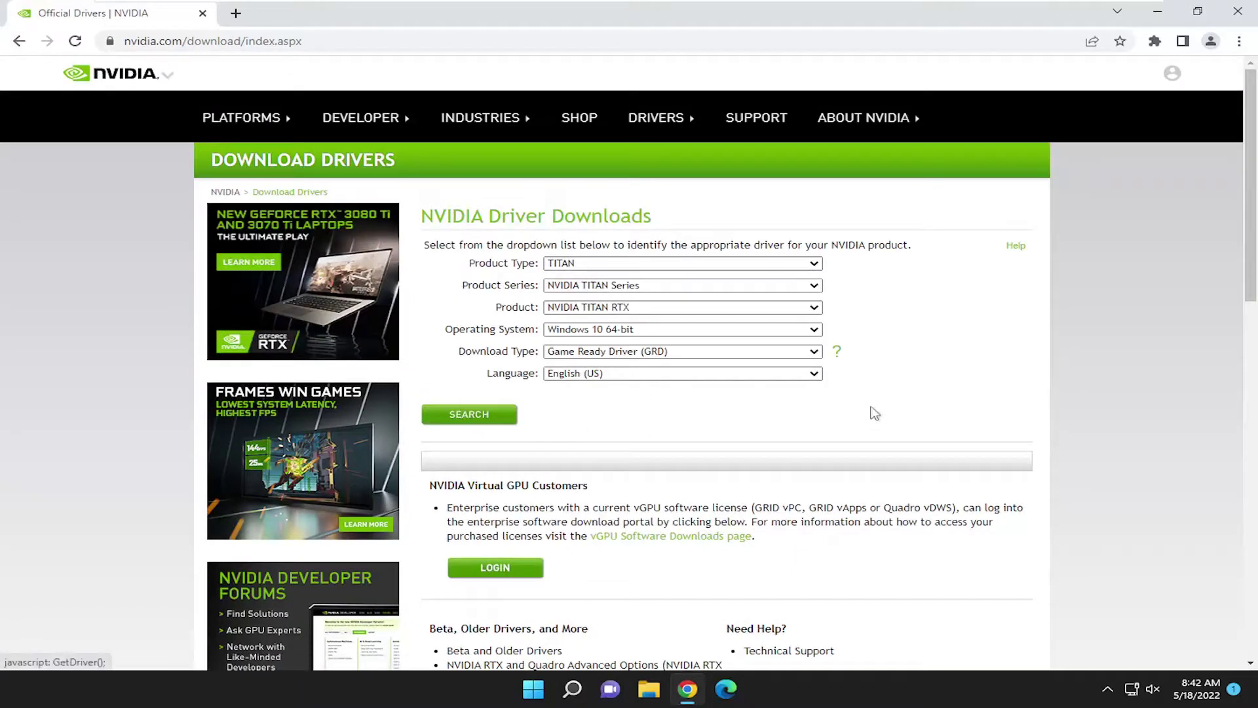
pyautogui.scroll(-1, 855, 296)
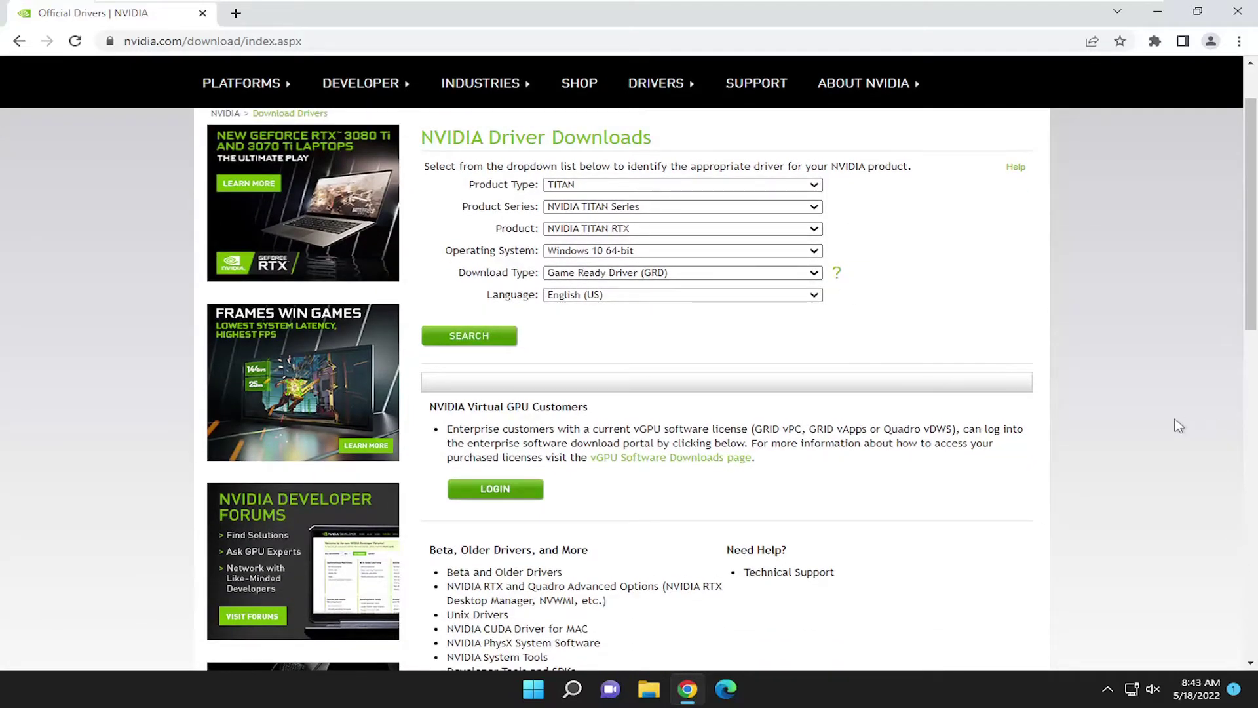
pyautogui.scroll(-3, 904, 435)
pyautogui.scroll(5, 893, 435)
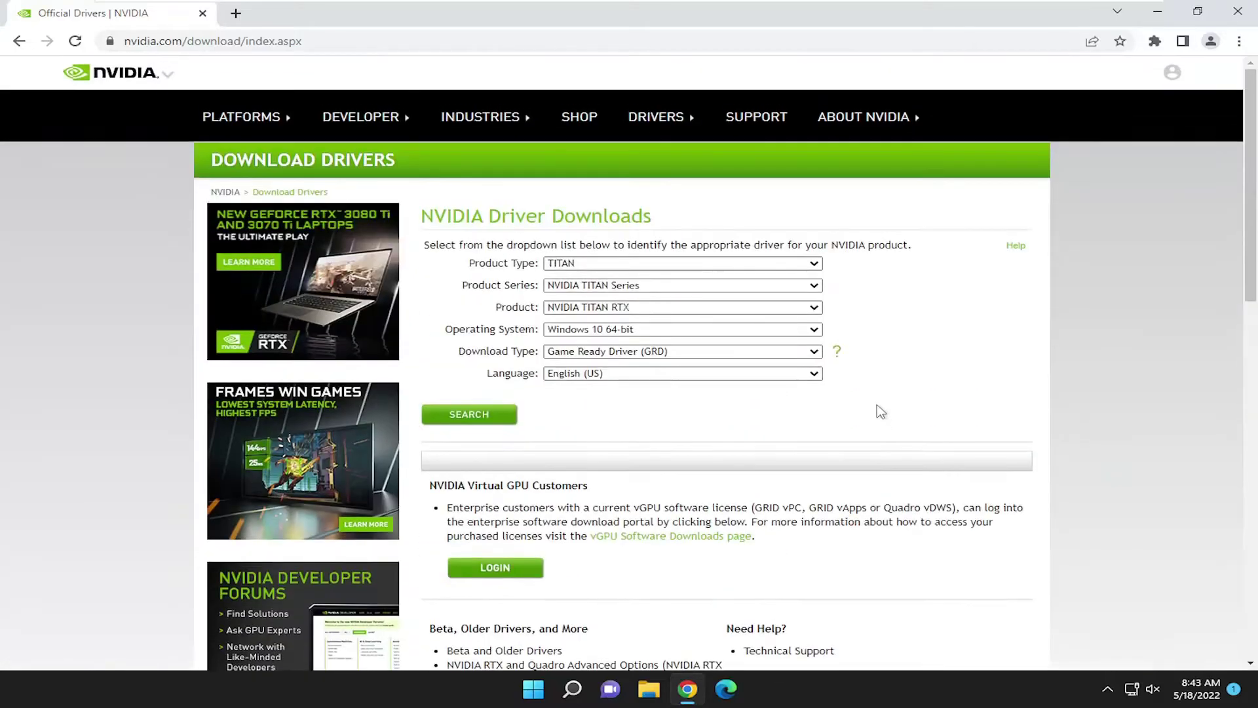
pyautogui.click(1238, 11)
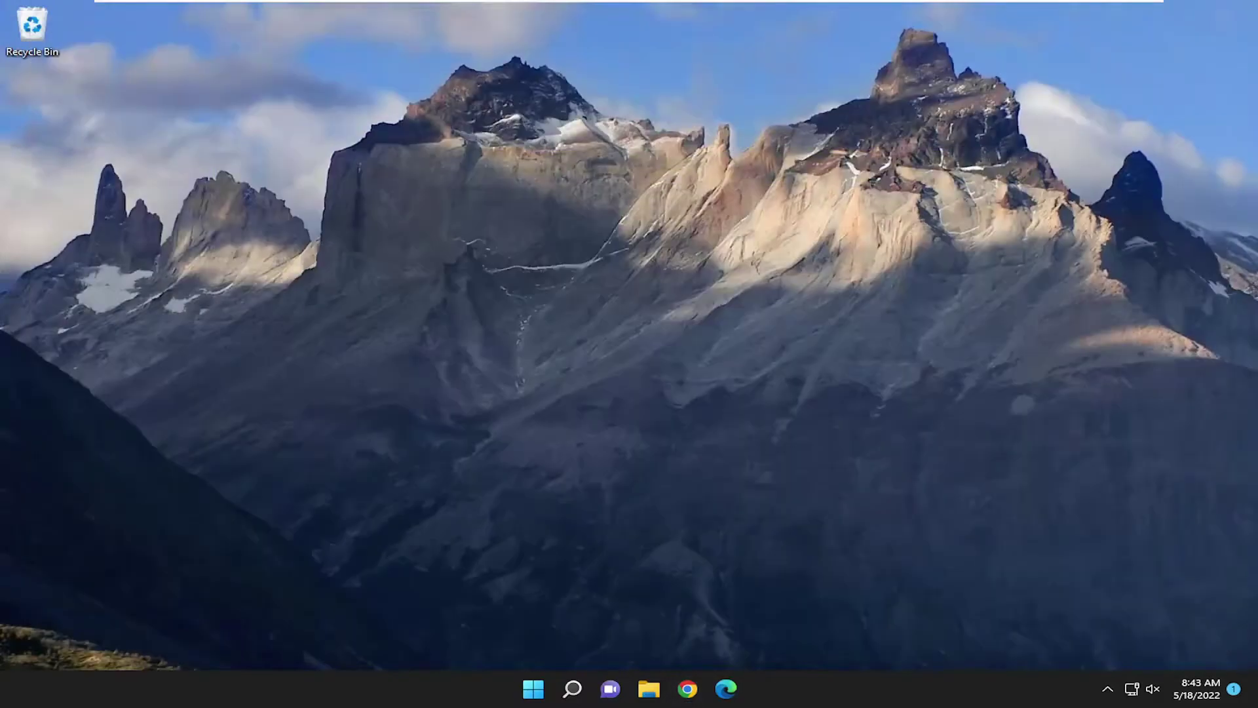